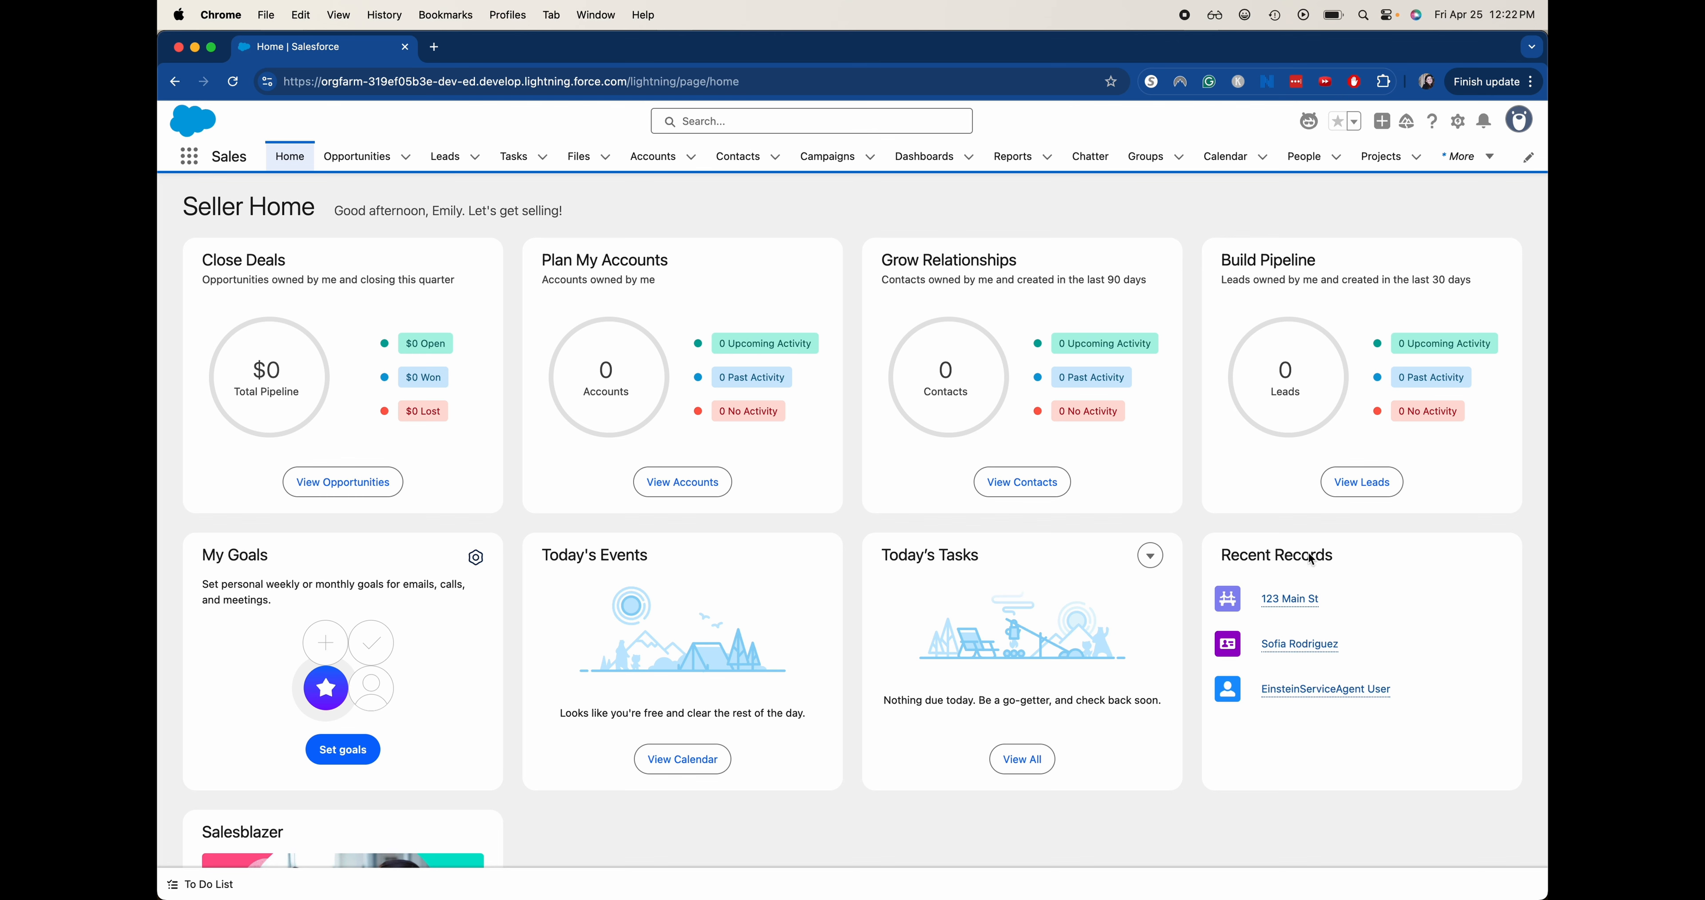
# Open the Fields & Relationships list of the custom Project object in Setup's Object Manager
pyautogui.click(1467, 126)
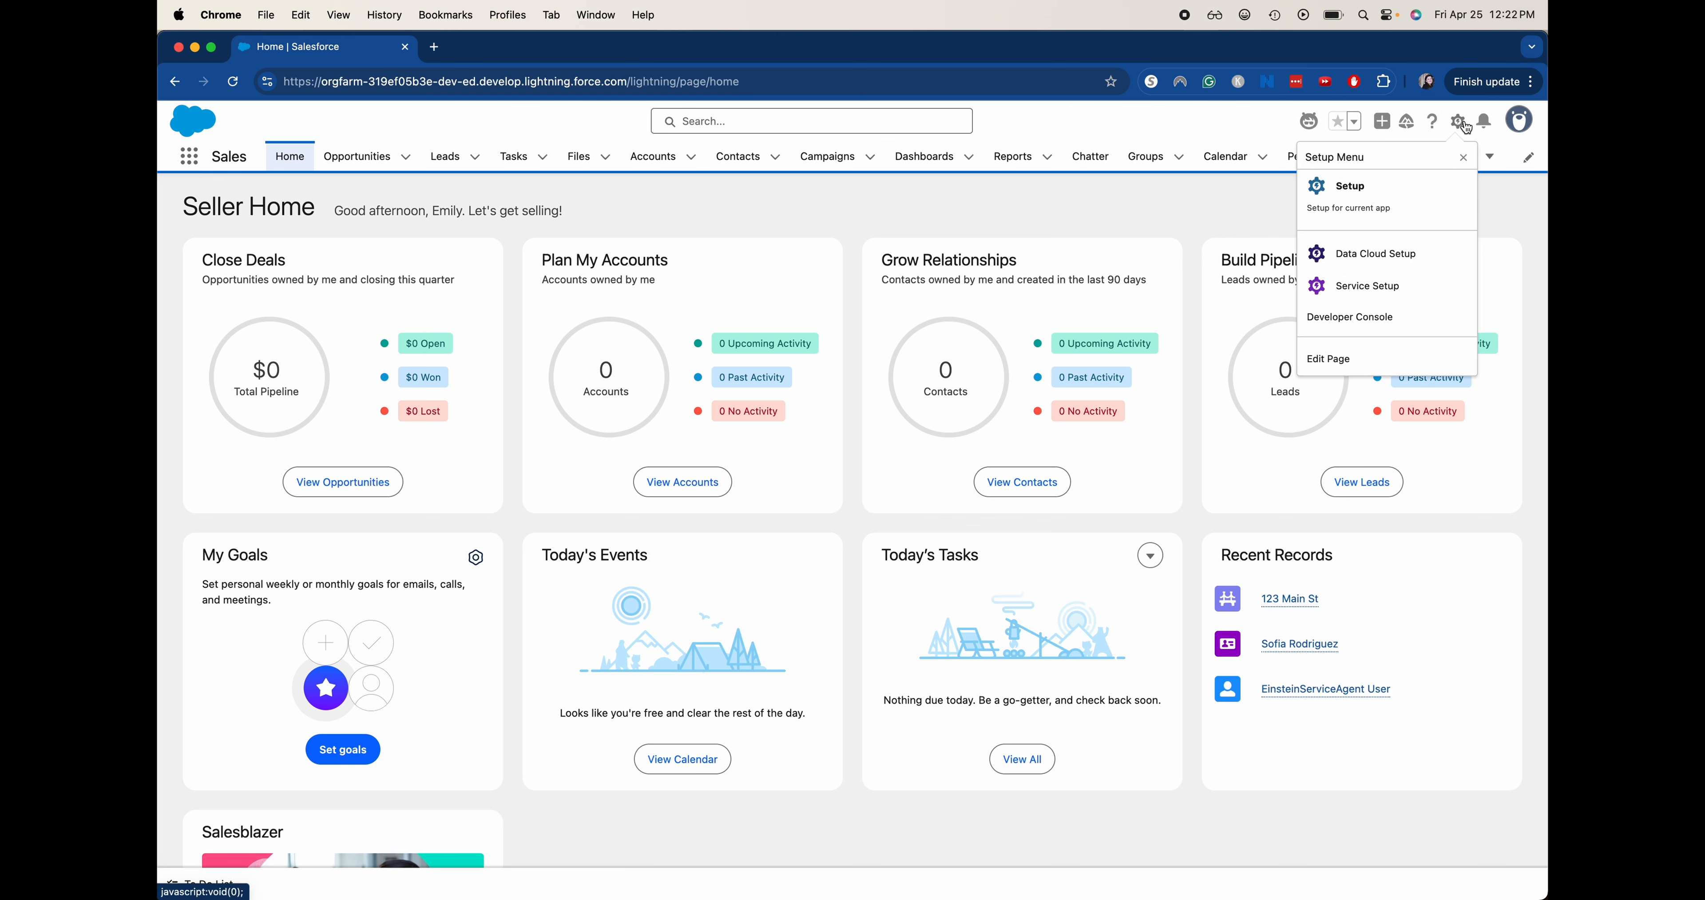
pyautogui.click(1427, 185)
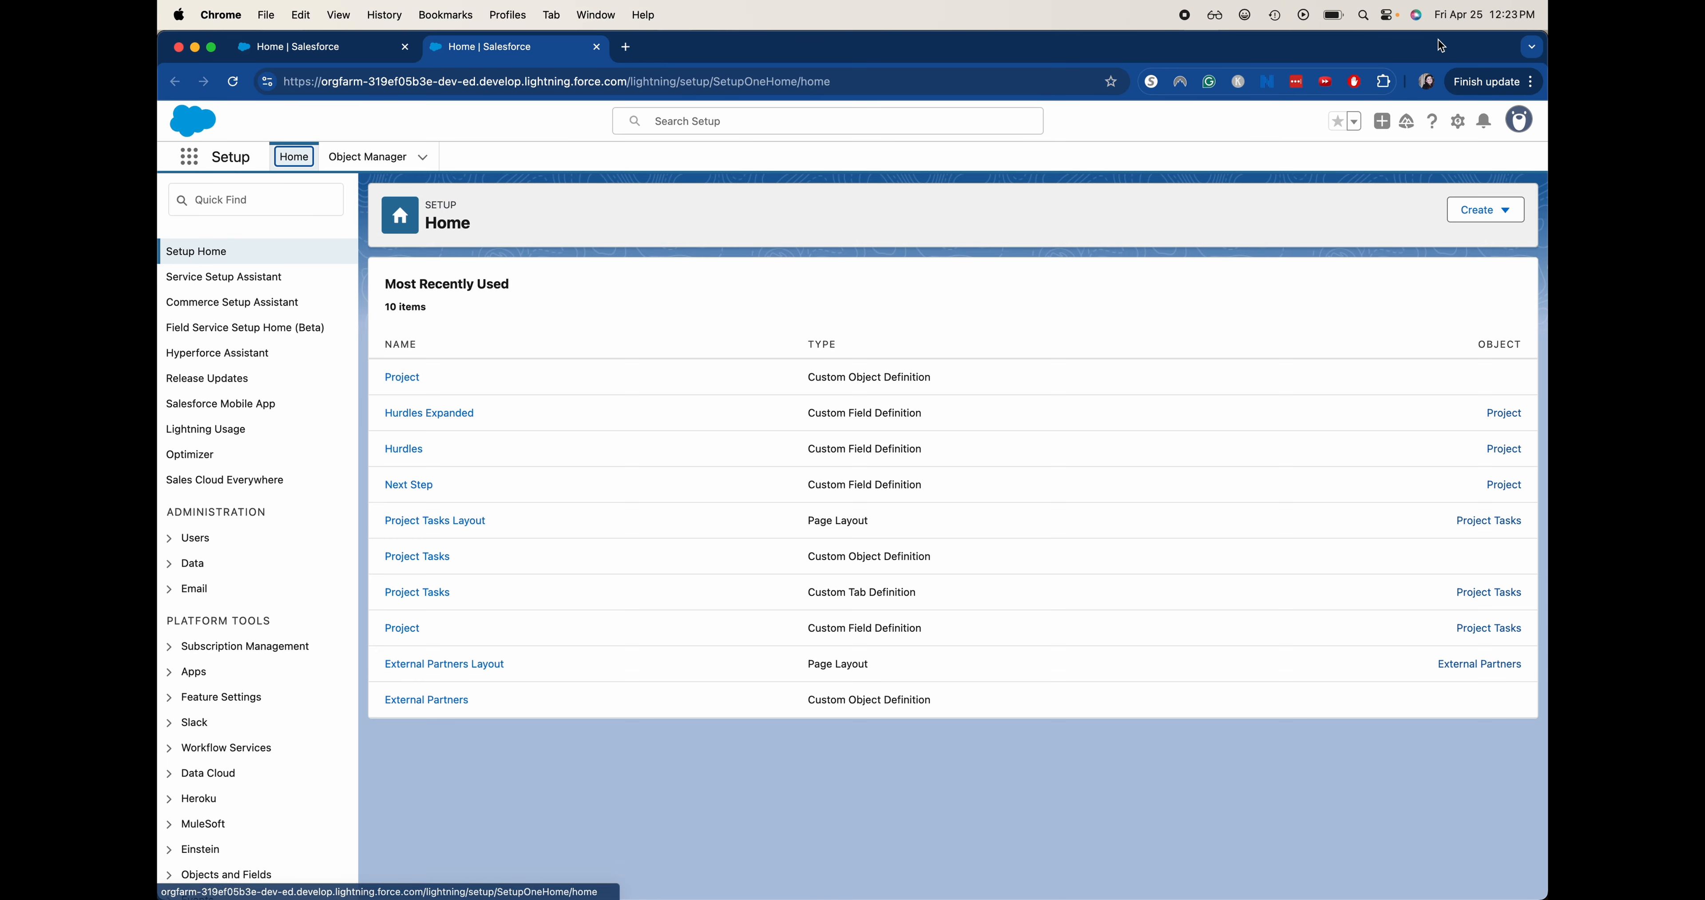
pyautogui.click(390, 170)
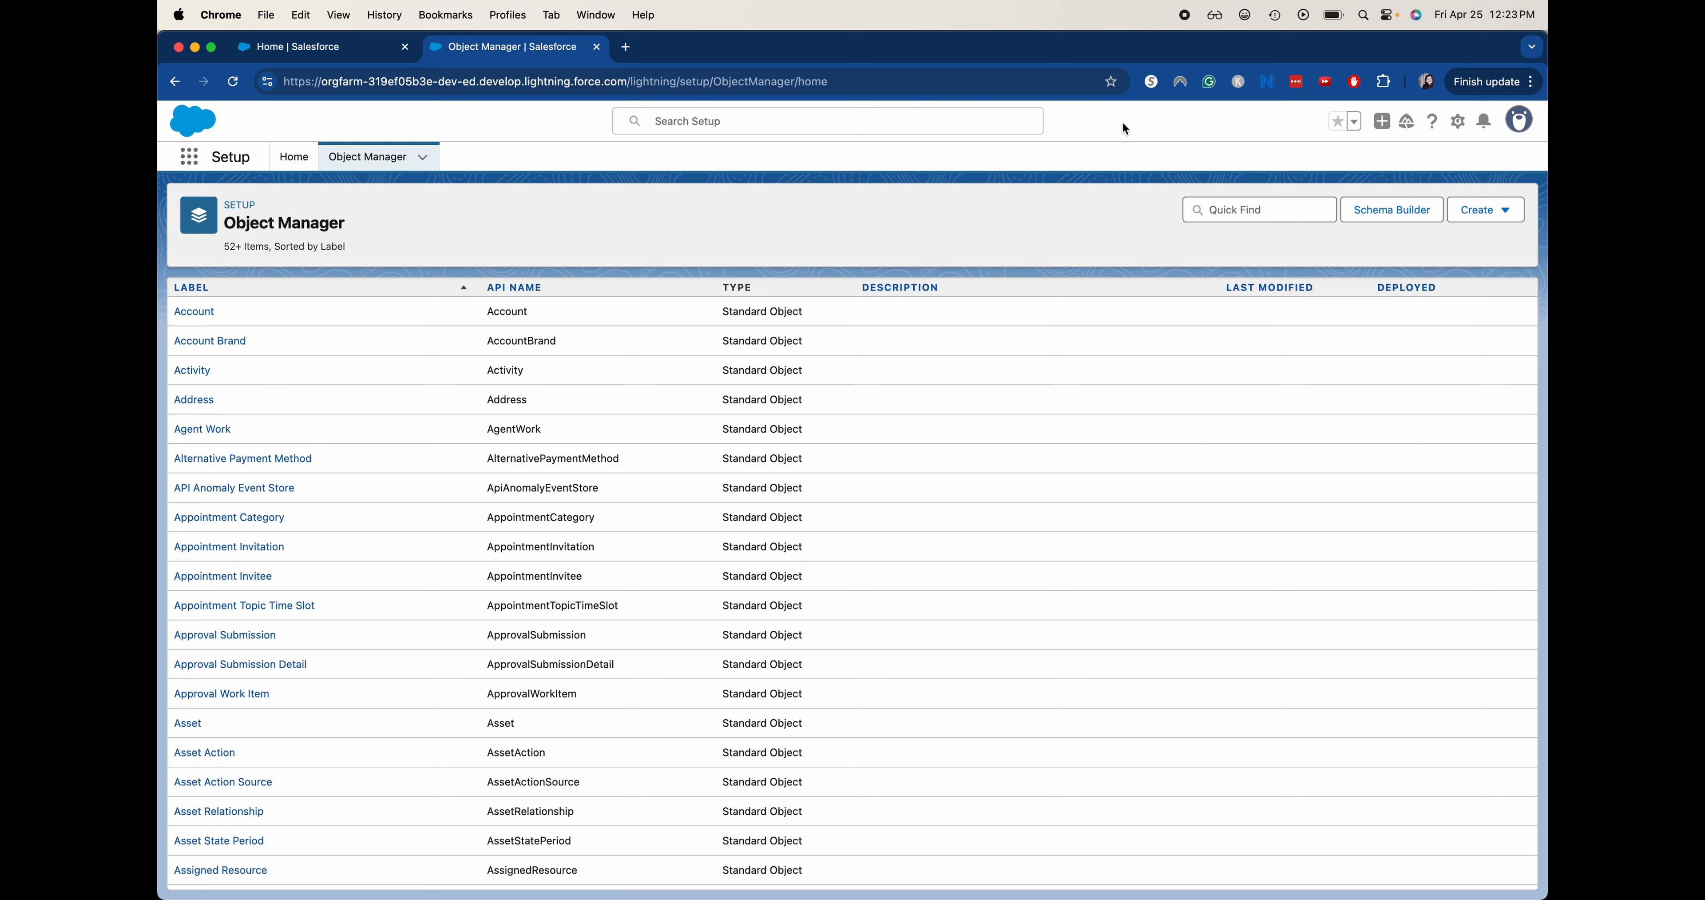
pyautogui.click(1212, 209)
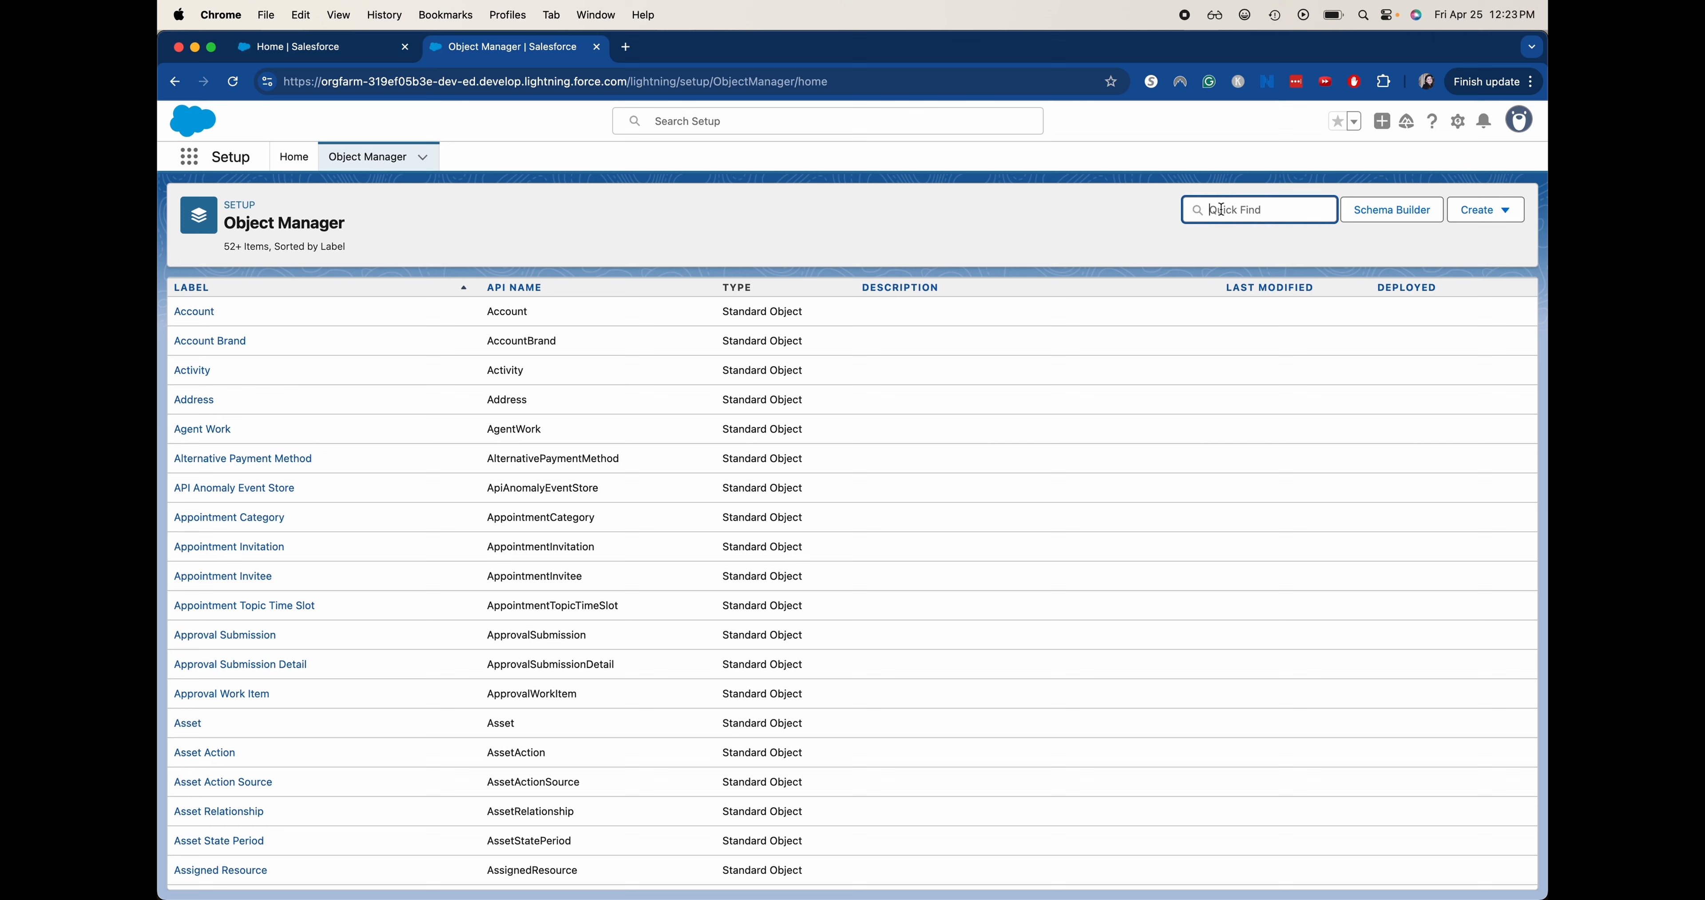
pyautogui.write('project')
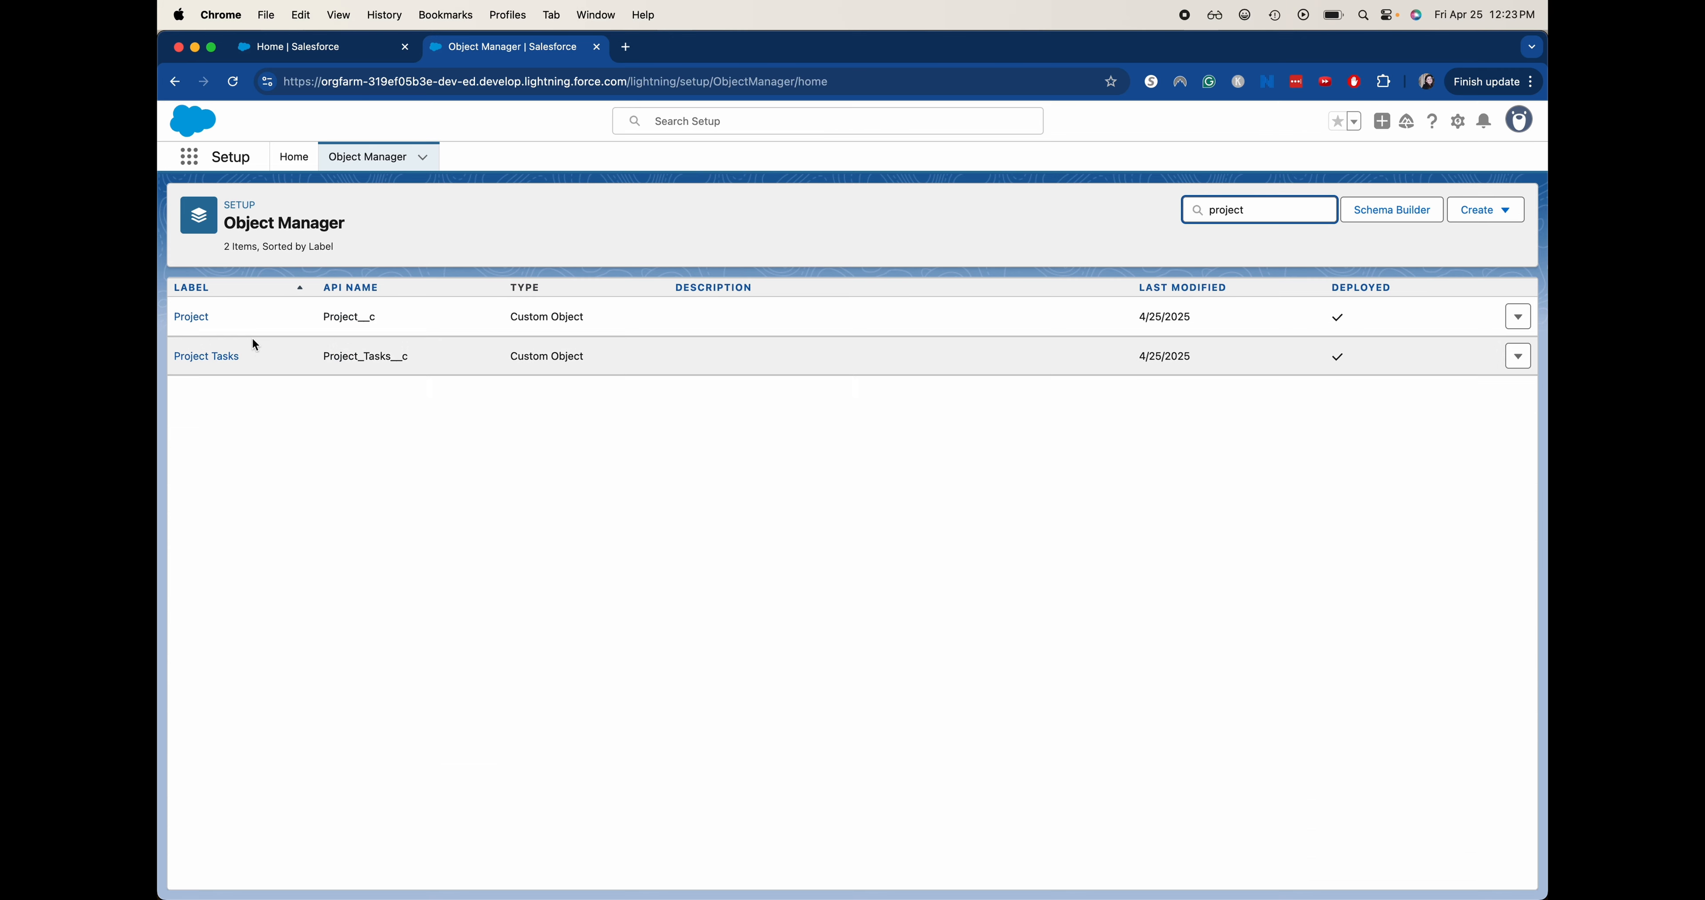
pyautogui.click(198, 318)
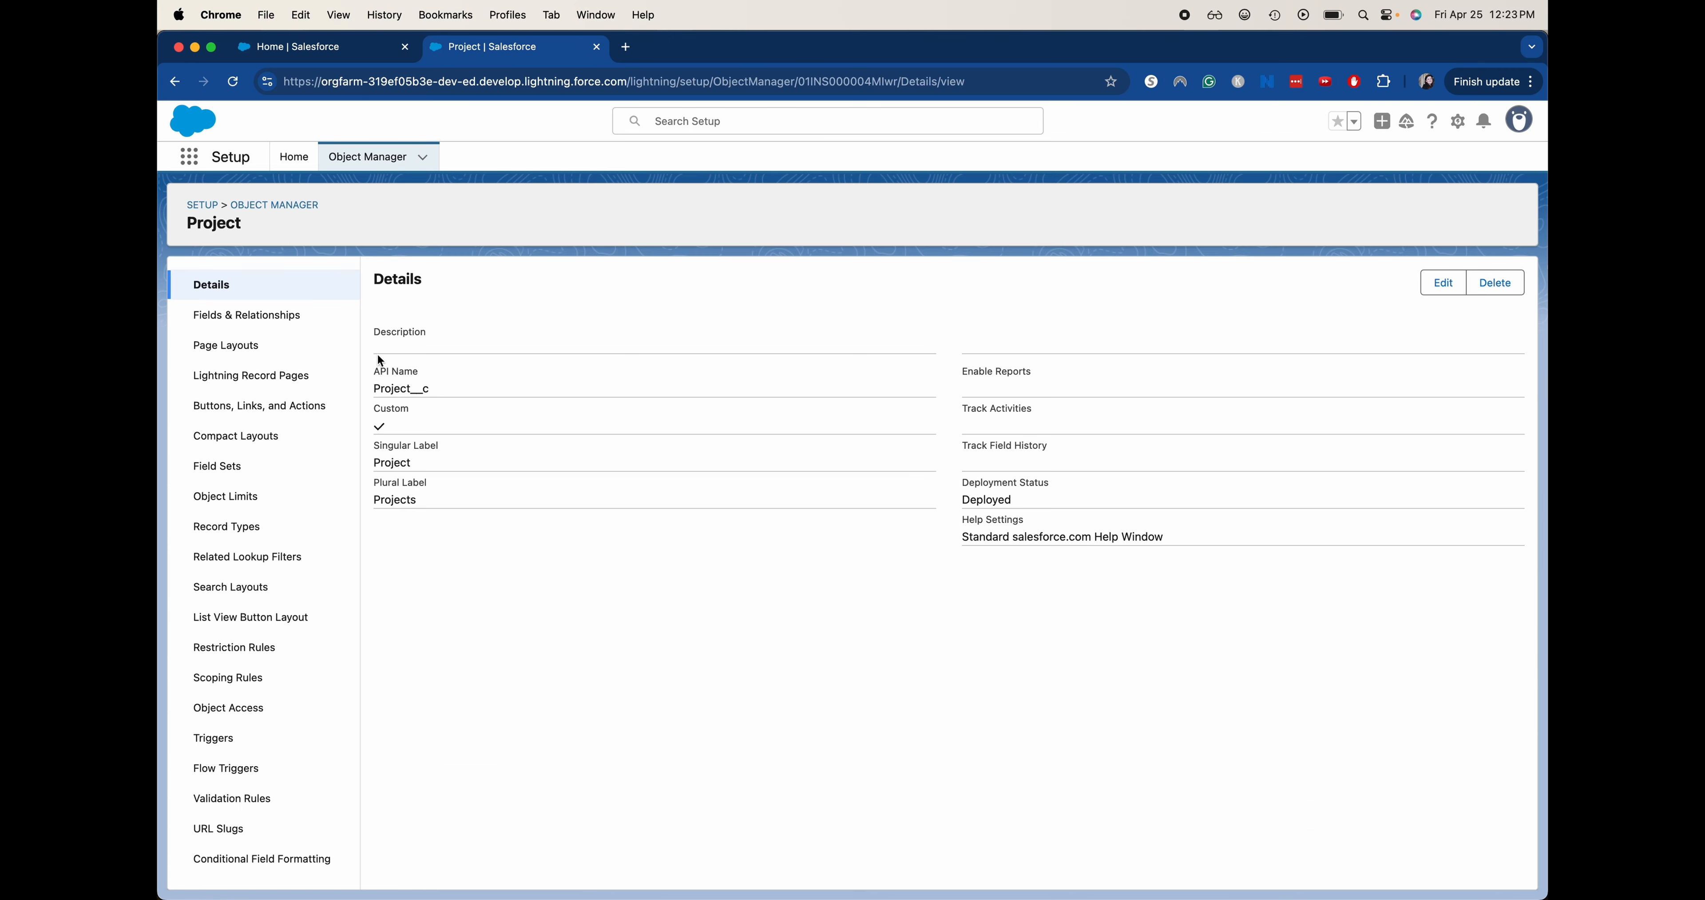
pyautogui.click(328, 318)
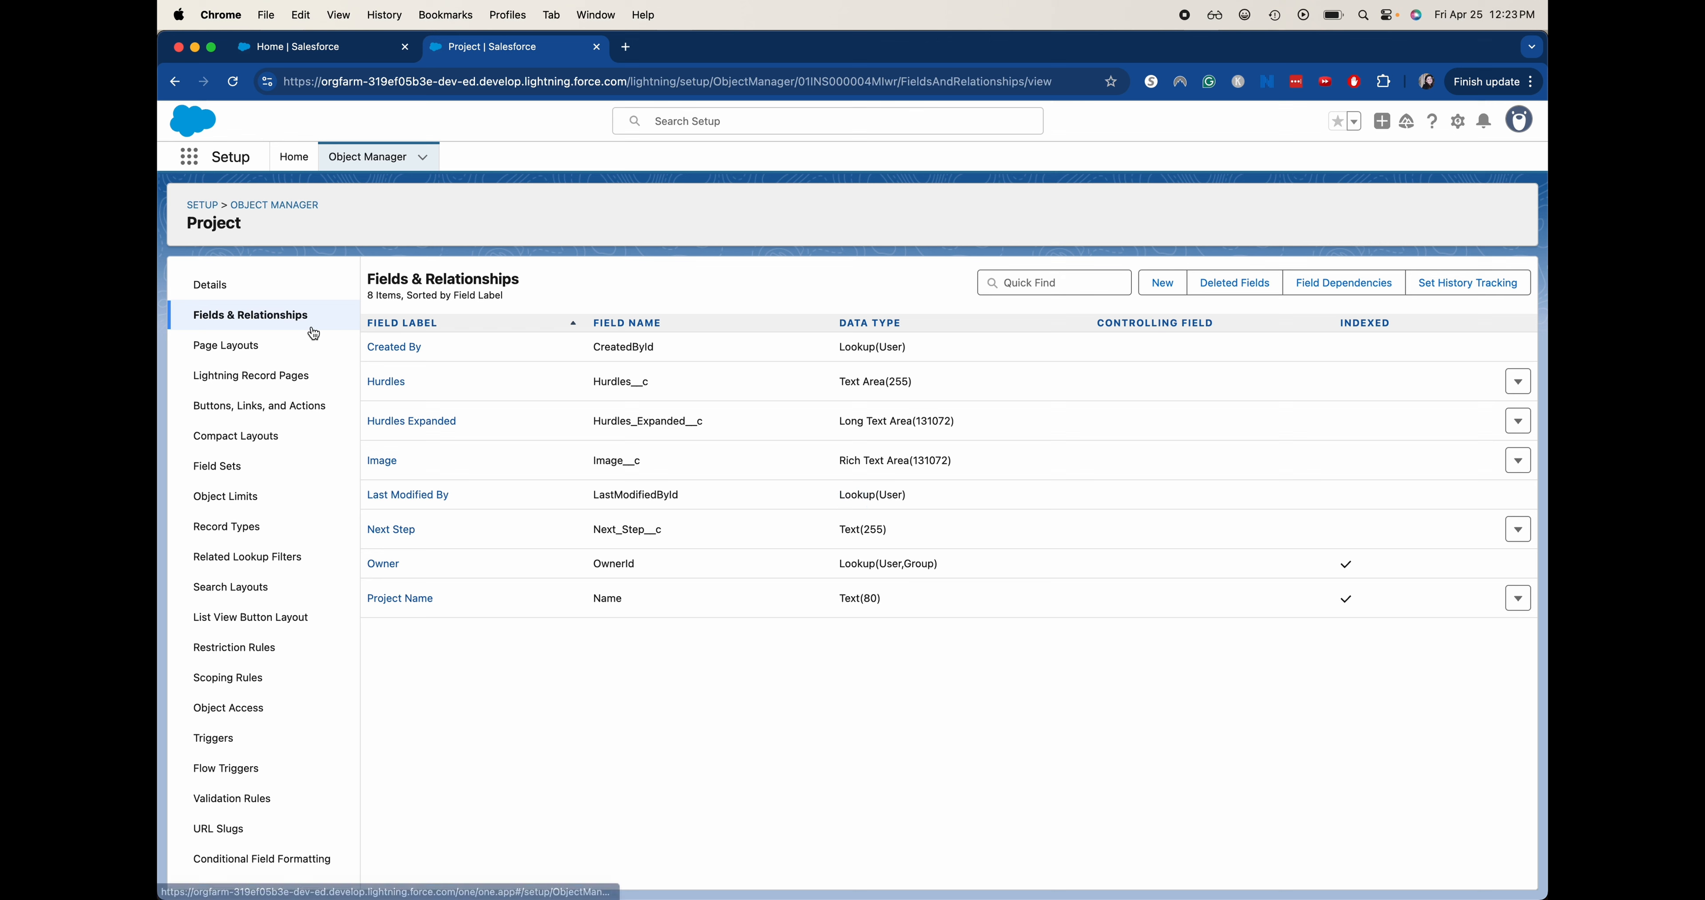
# Start a new custom field on the Project object with the Time data type
pyautogui.click(1163, 283)
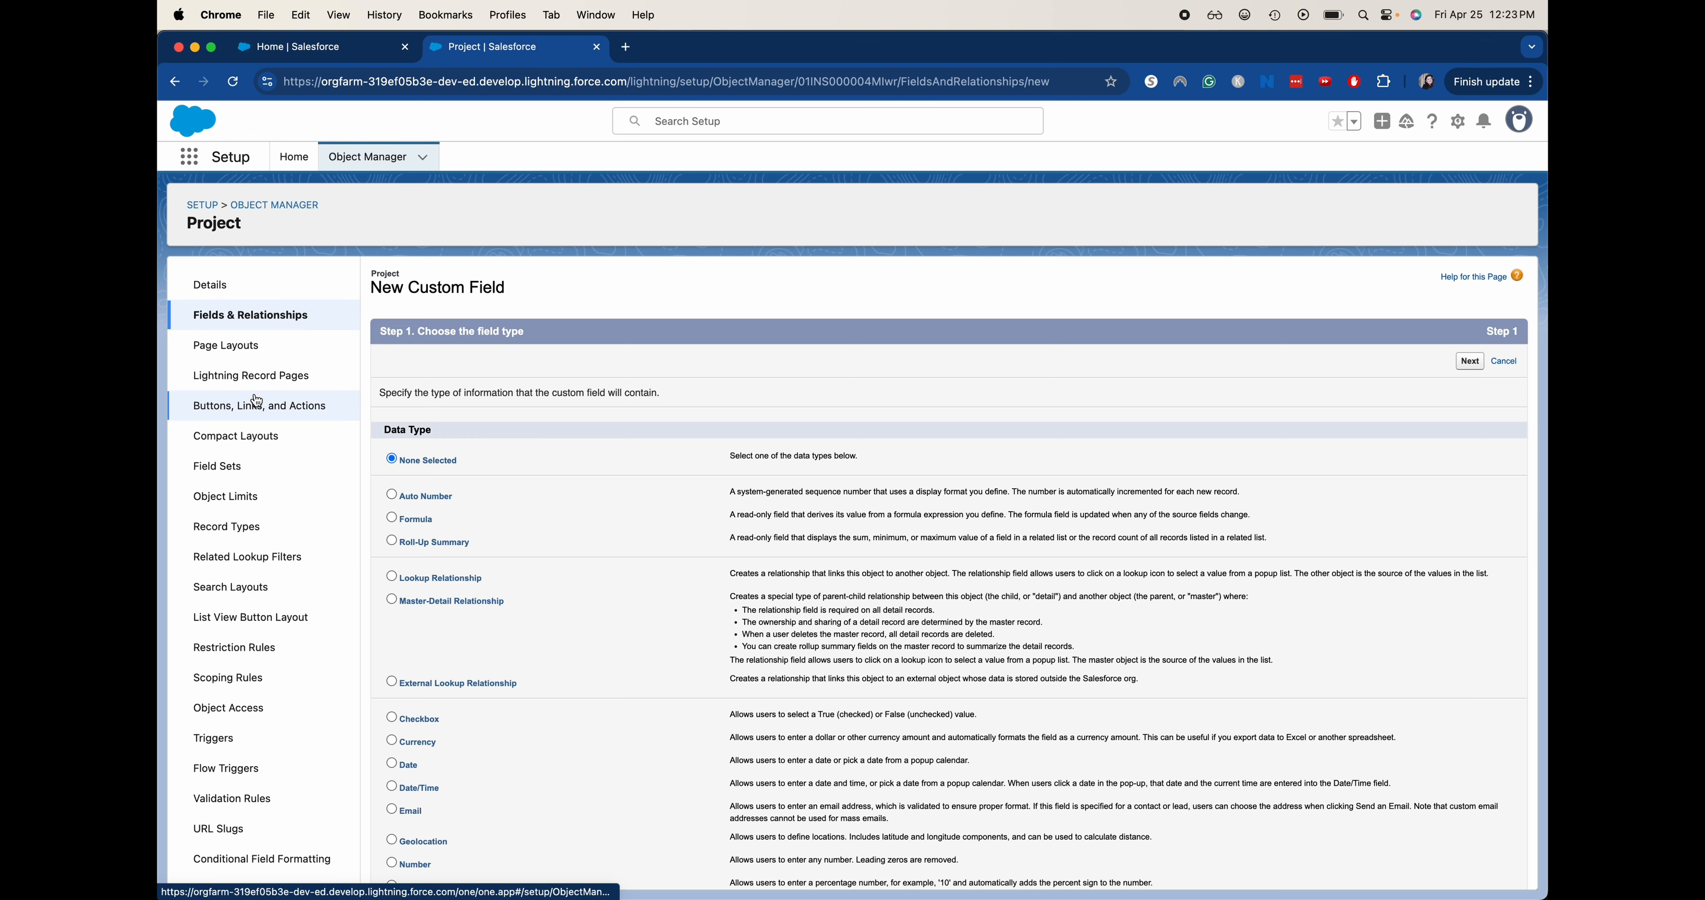
pyautogui.scroll(-5, 450, 497)
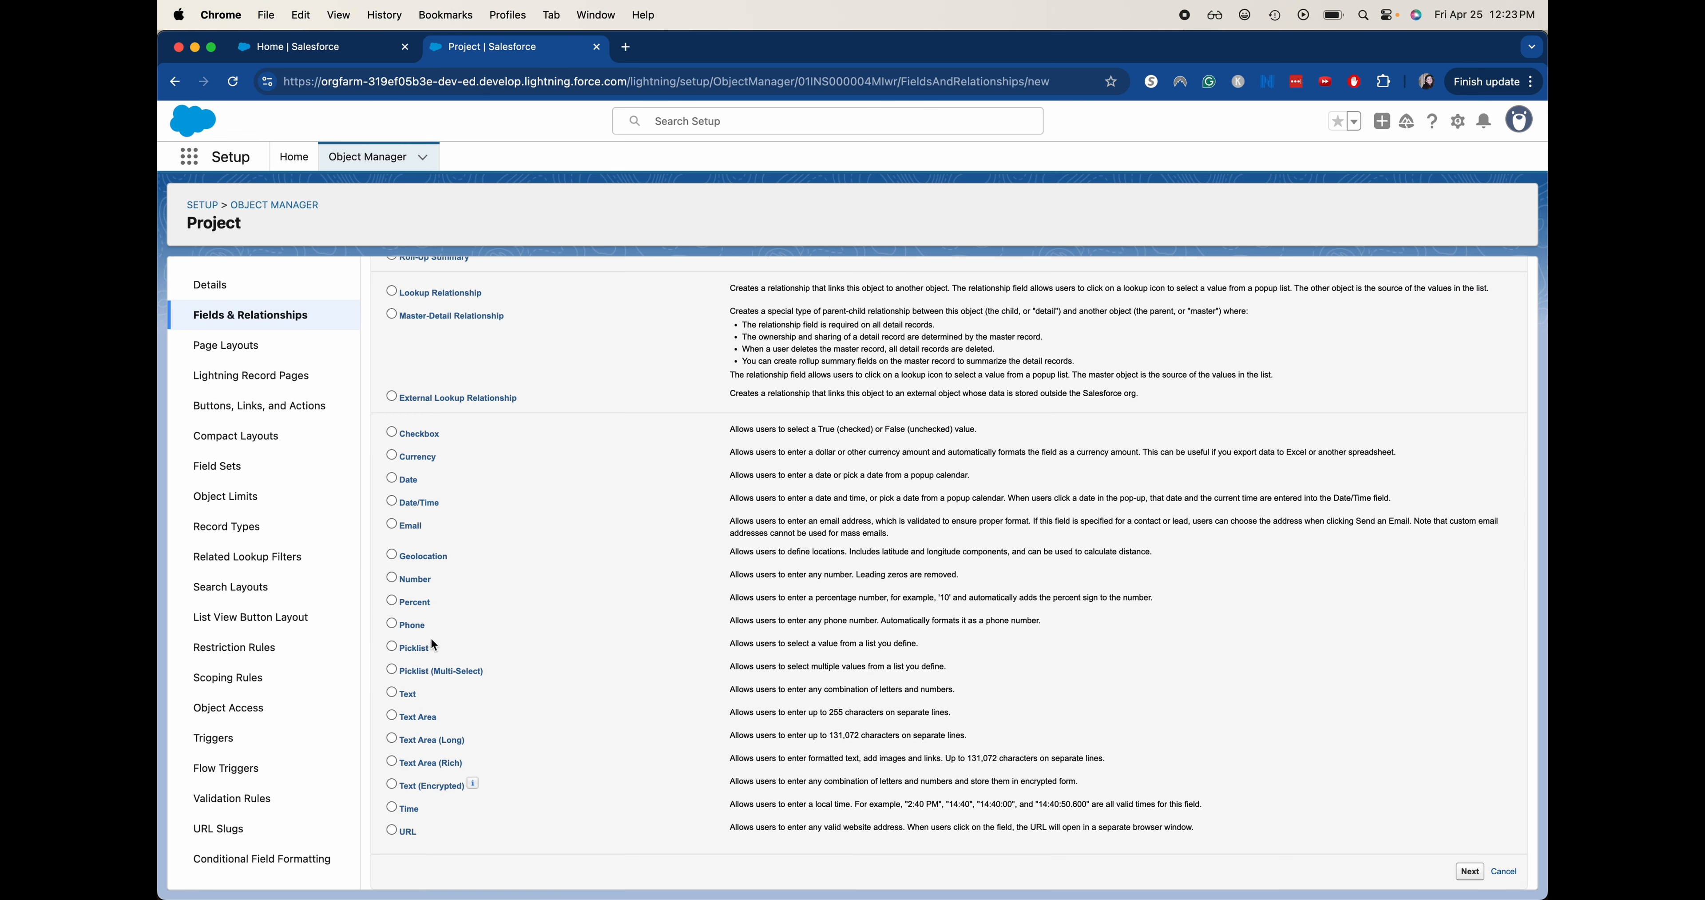
pyautogui.click(408, 810)
pyautogui.click(1472, 874)
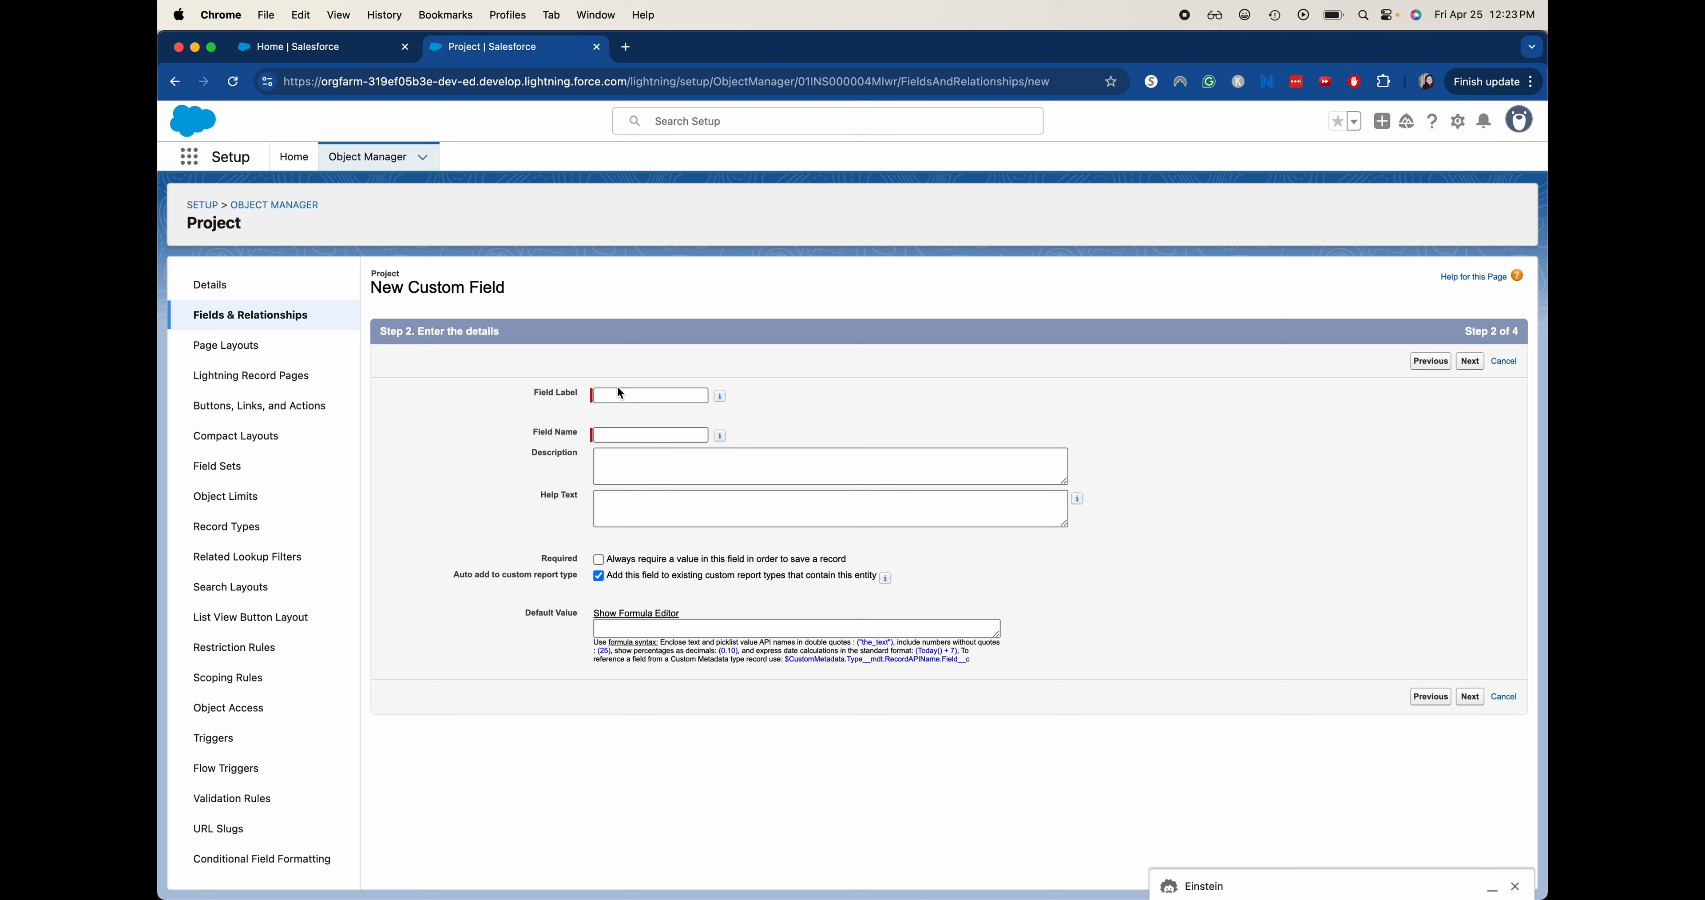
# Label the new field Daily Start Time, leave its description blank, and proceed to field-level security
pyautogui.click(621, 394)
pyautogui.write('Daily S')
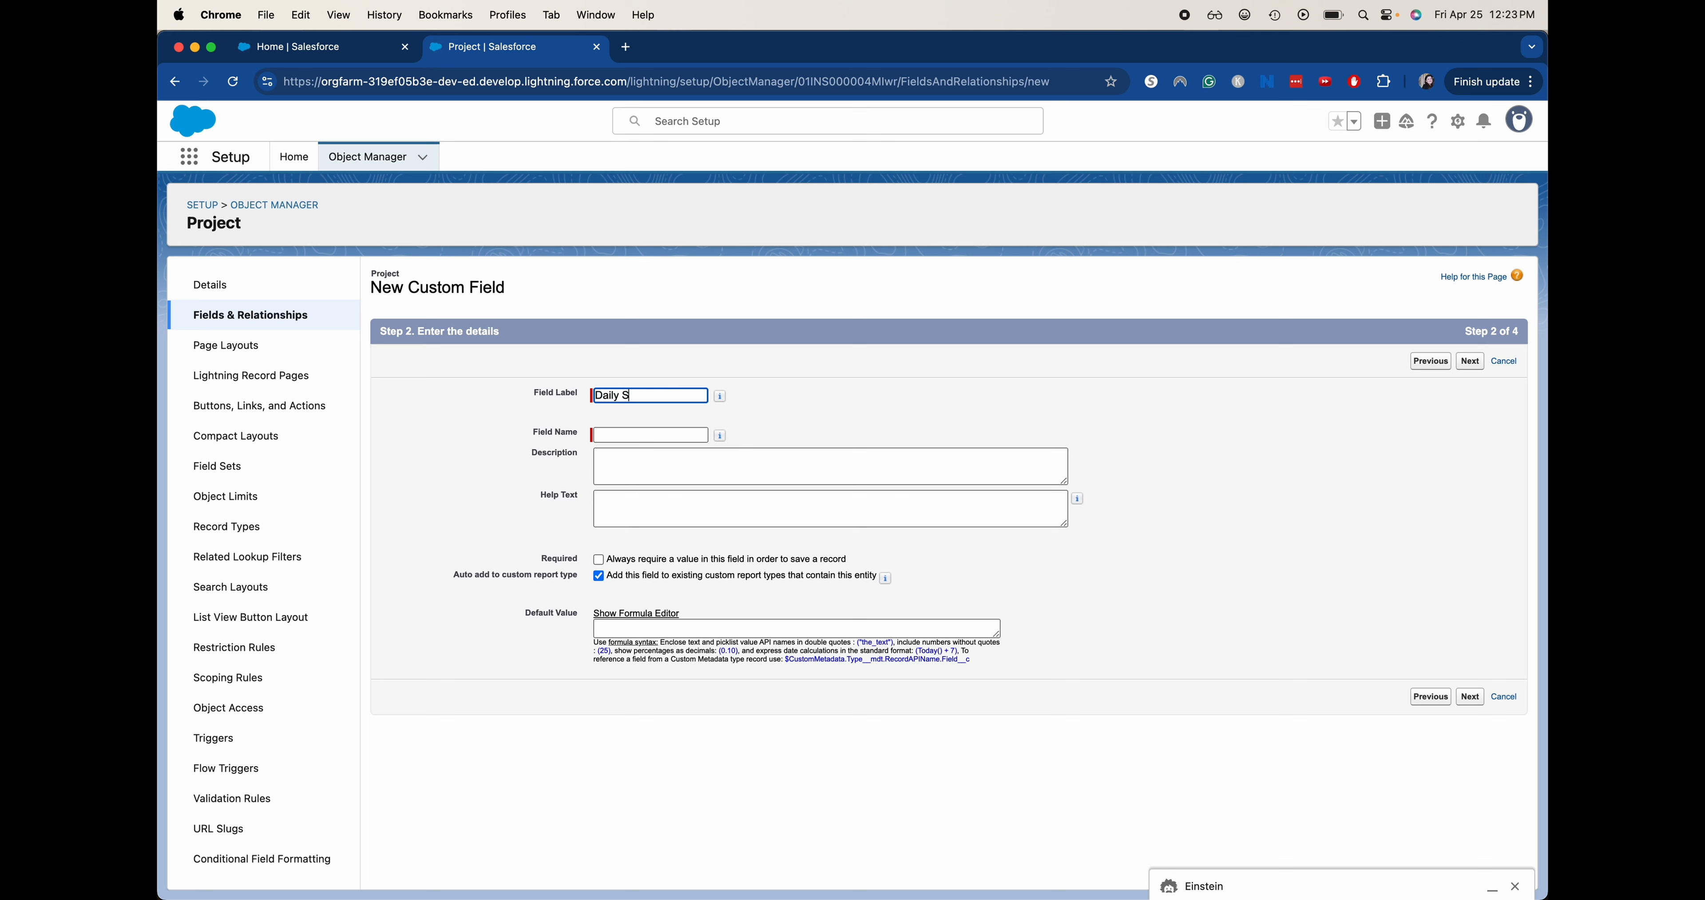
pyautogui.write('tart Time')
pyautogui.click(674, 474)
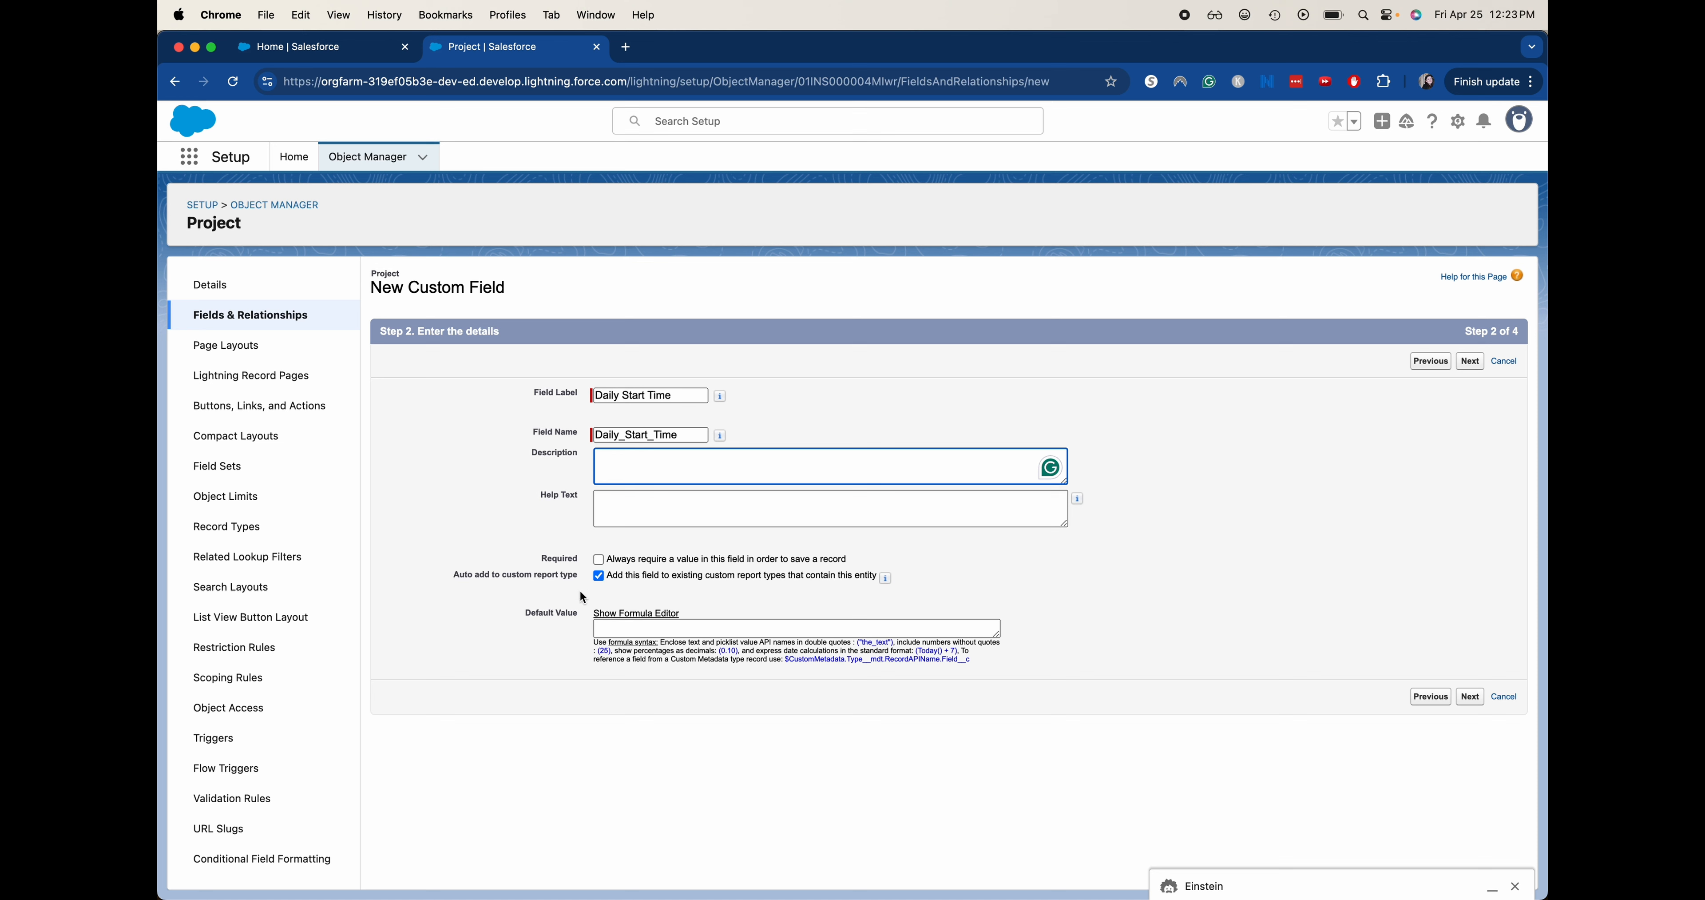
pyautogui.click(1481, 700)
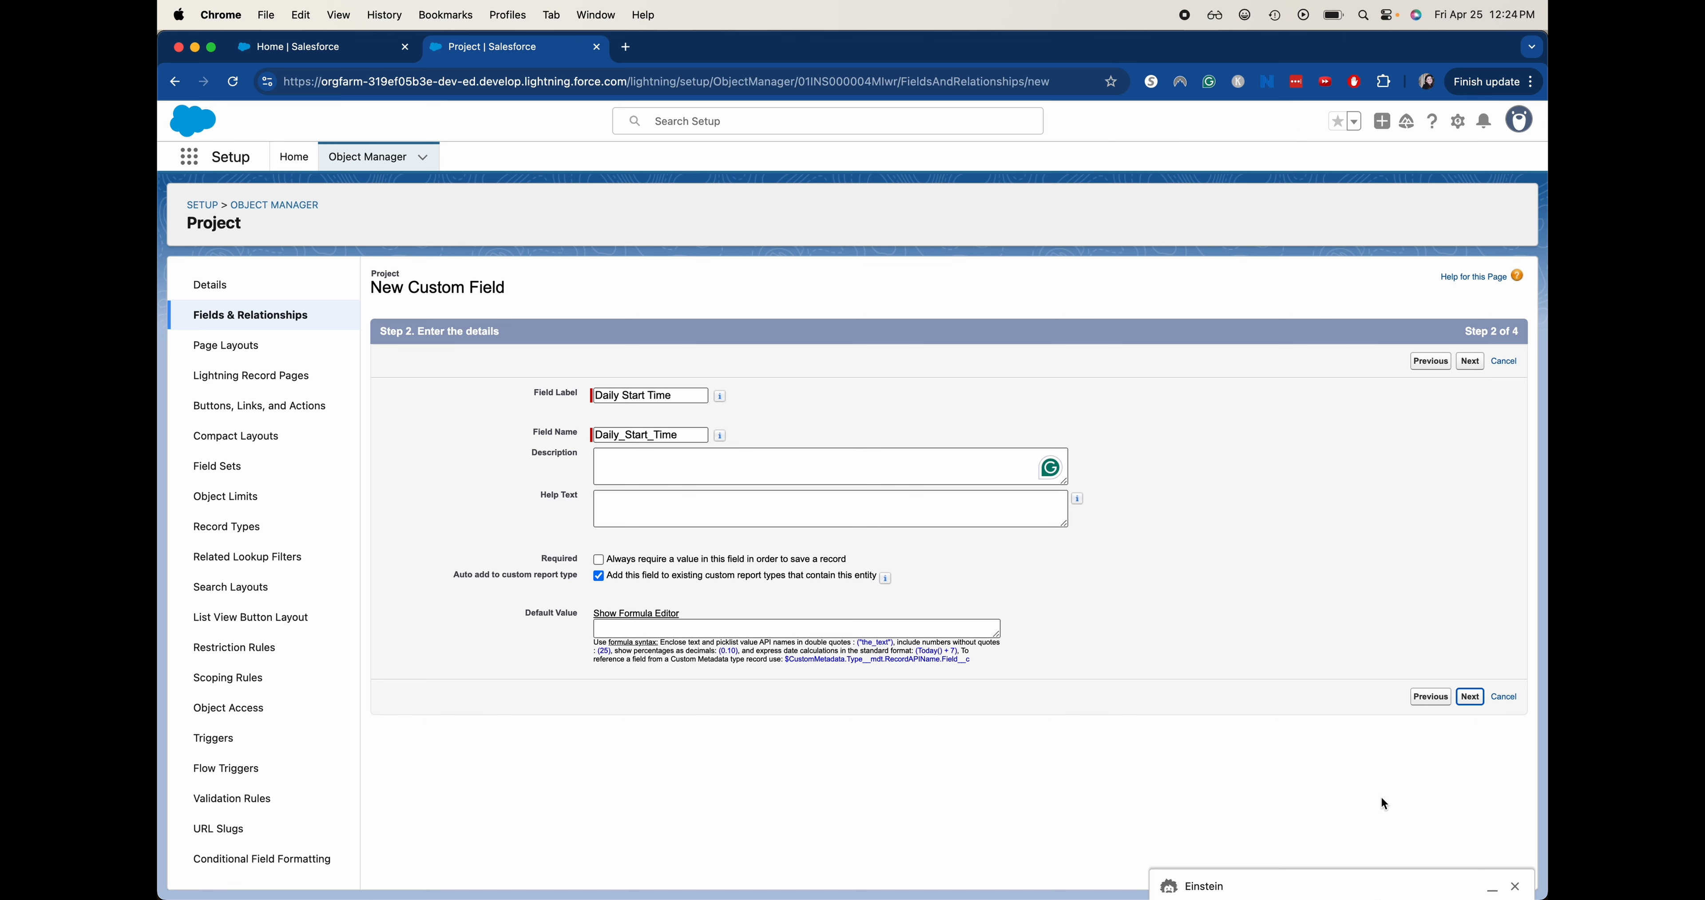
pyautogui.click(1468, 697)
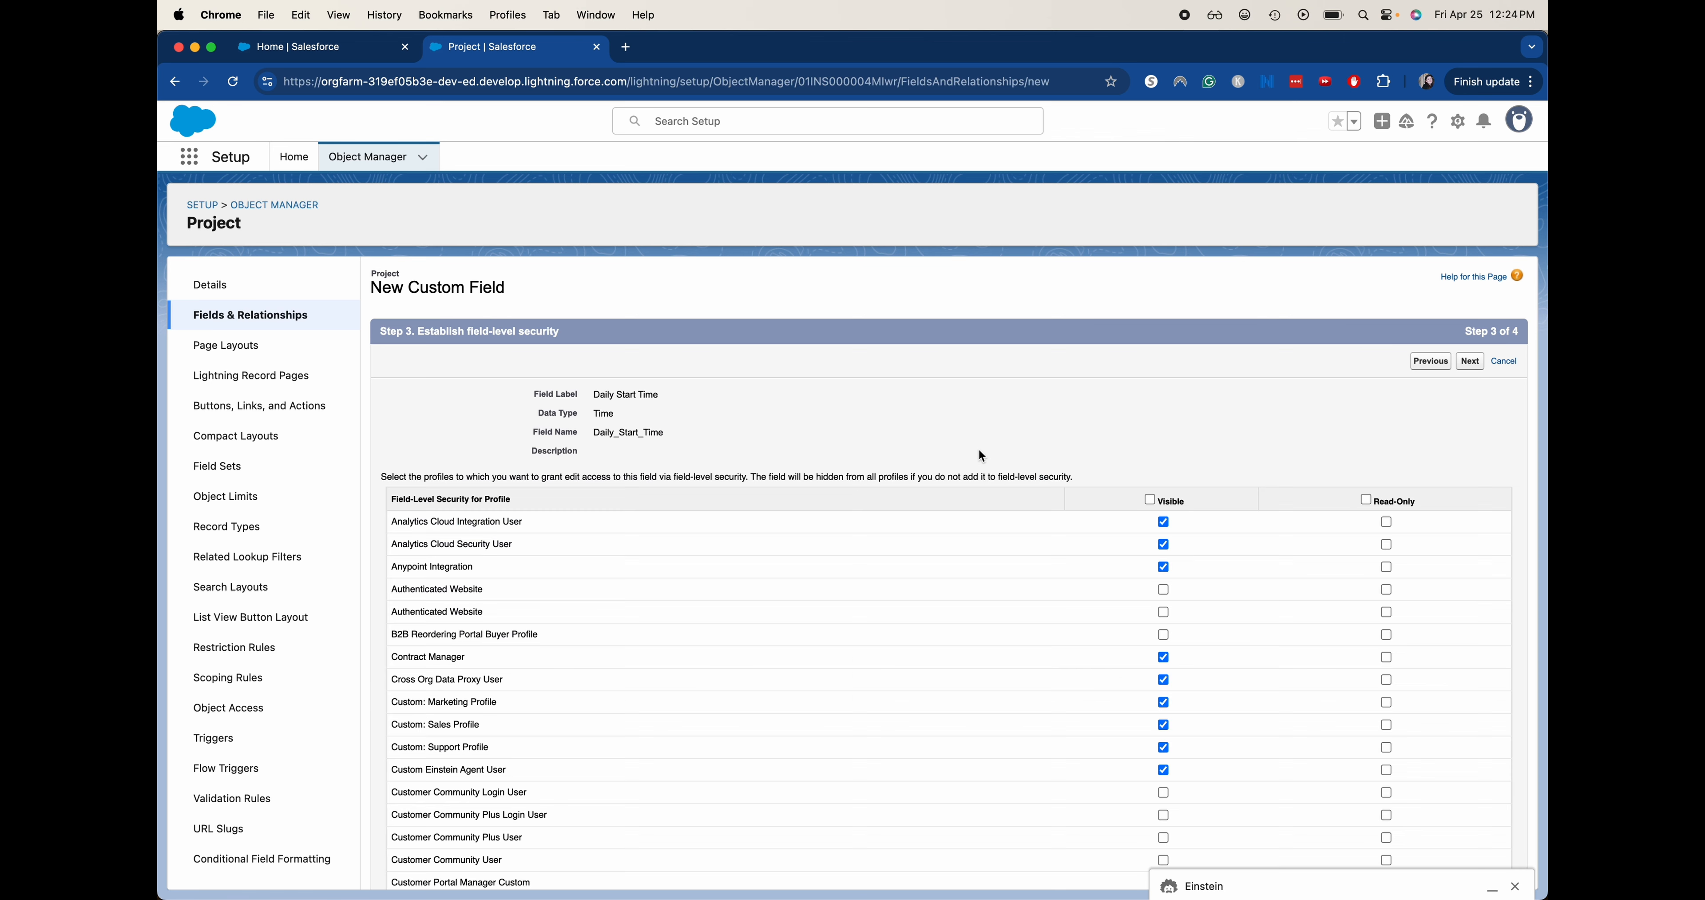
# Save the Daily Start Time field with the default field-level security and the Project Layout included
pyautogui.scroll(-5, 1047, 457)
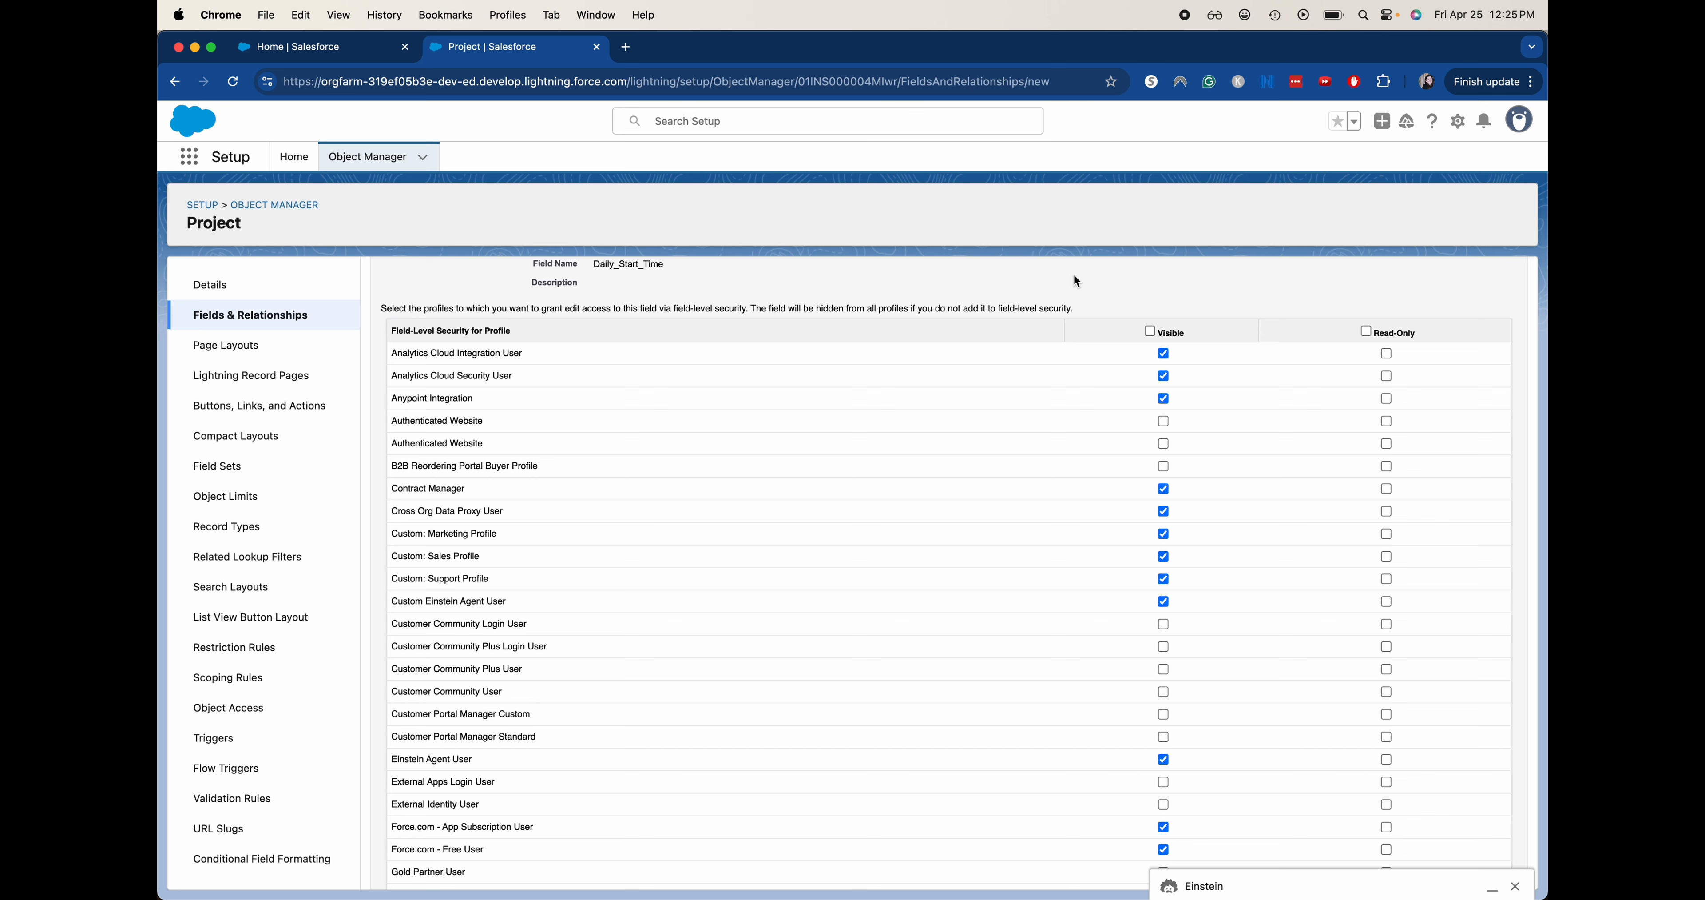
pyautogui.scroll(3, 1236, 330)
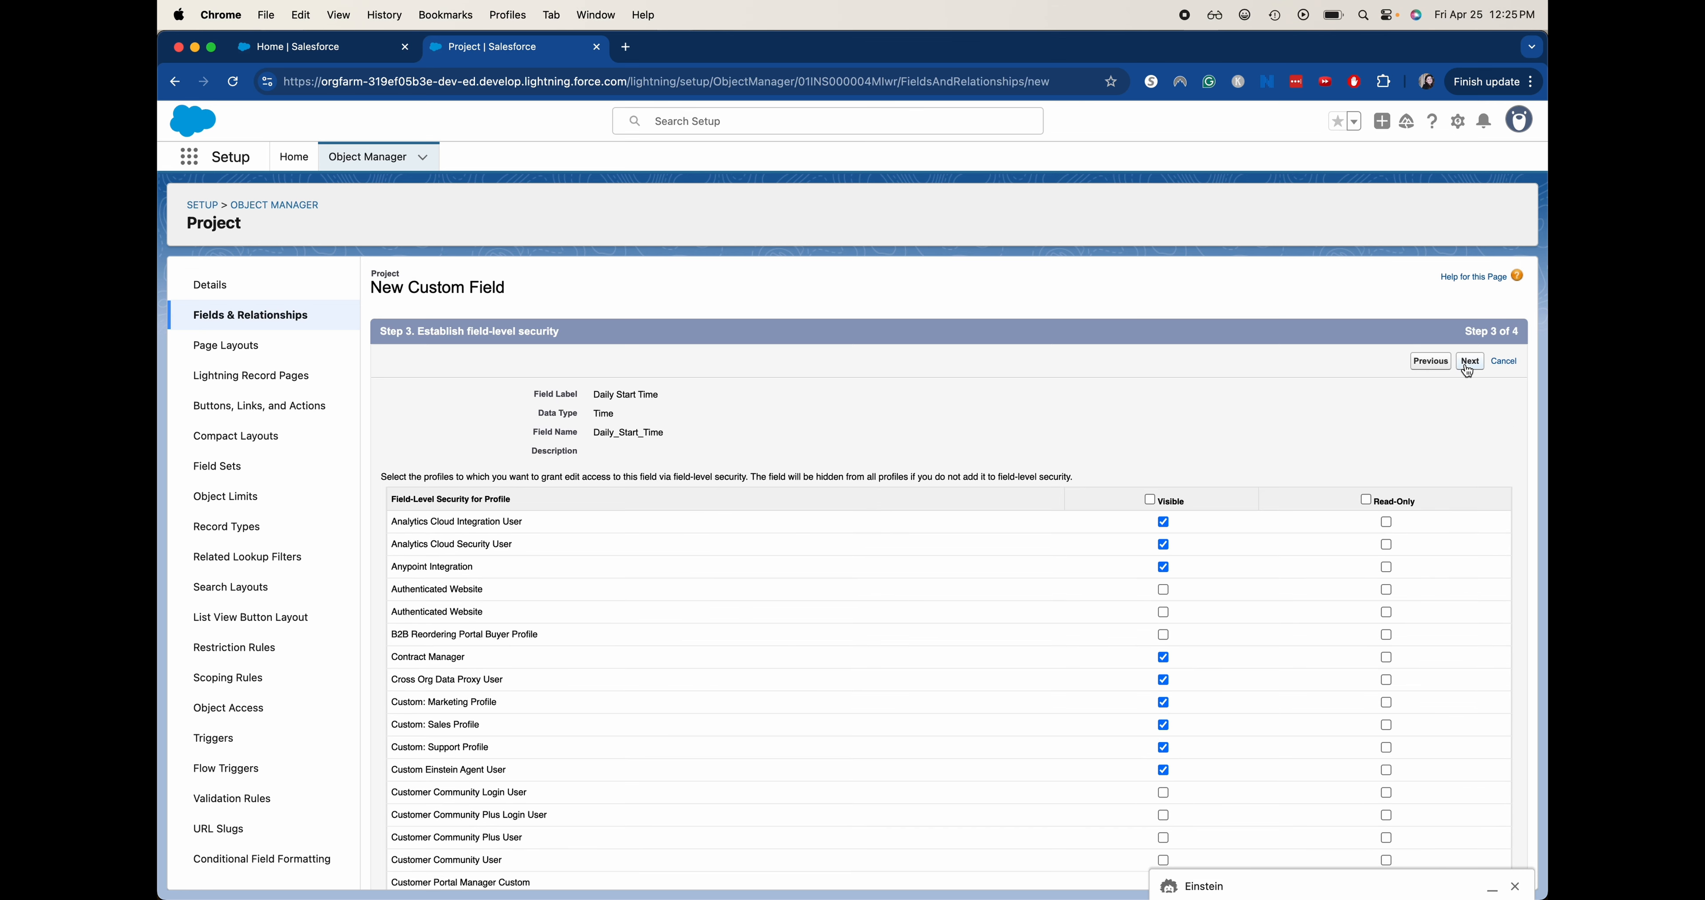
pyautogui.click(1469, 361)
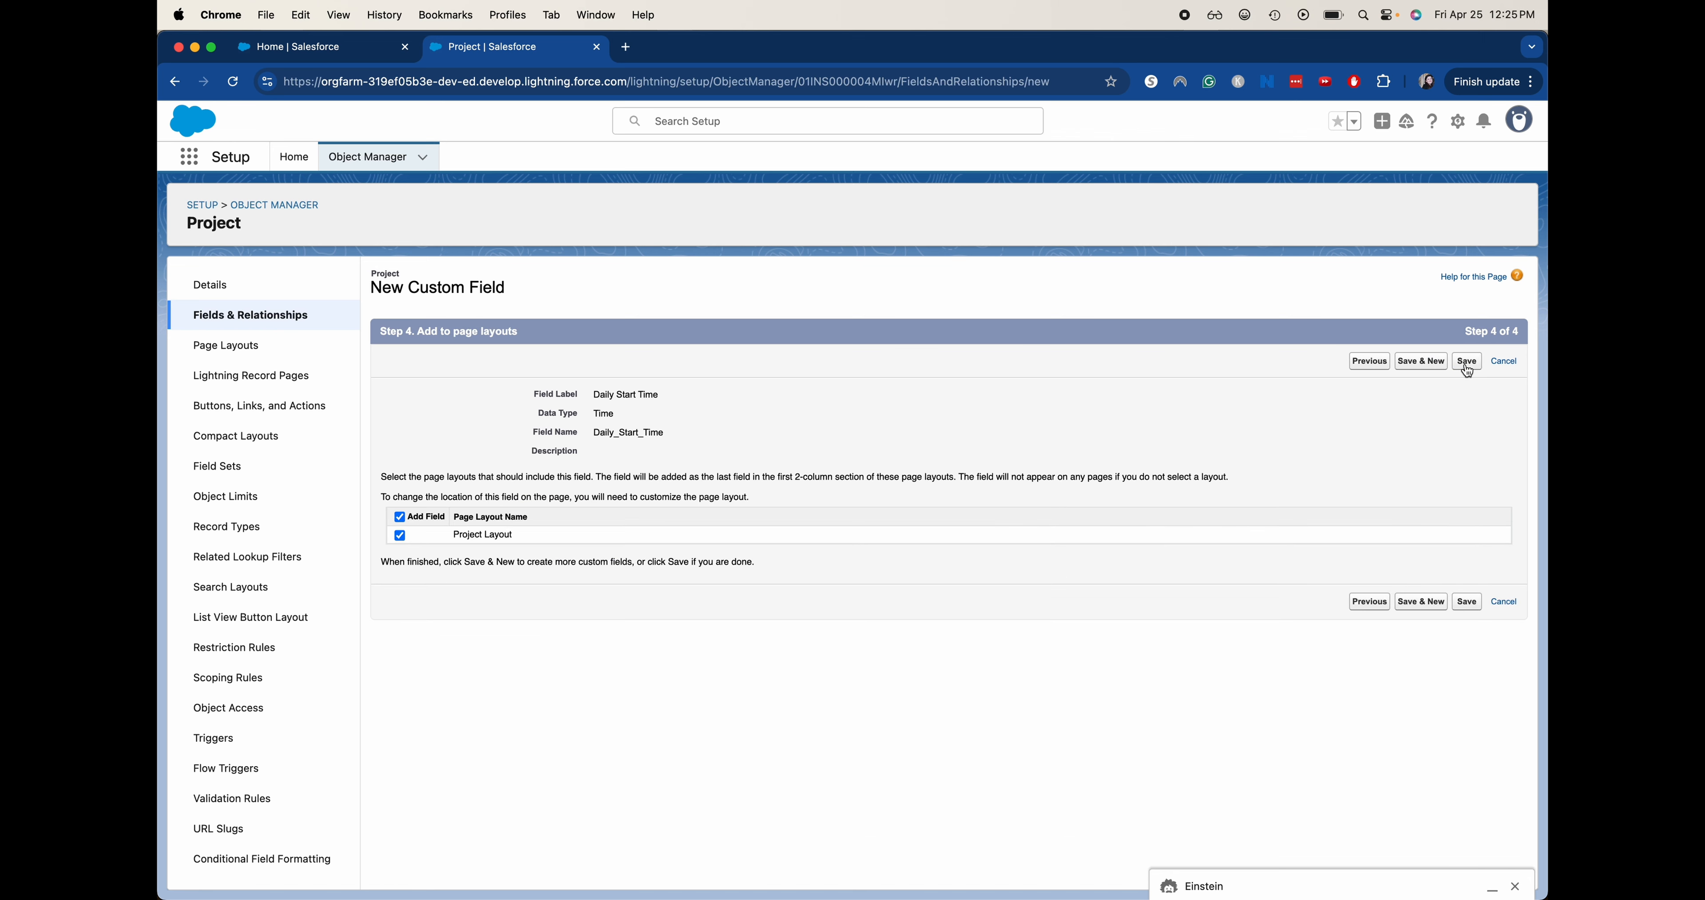
pyautogui.click(1468, 369)
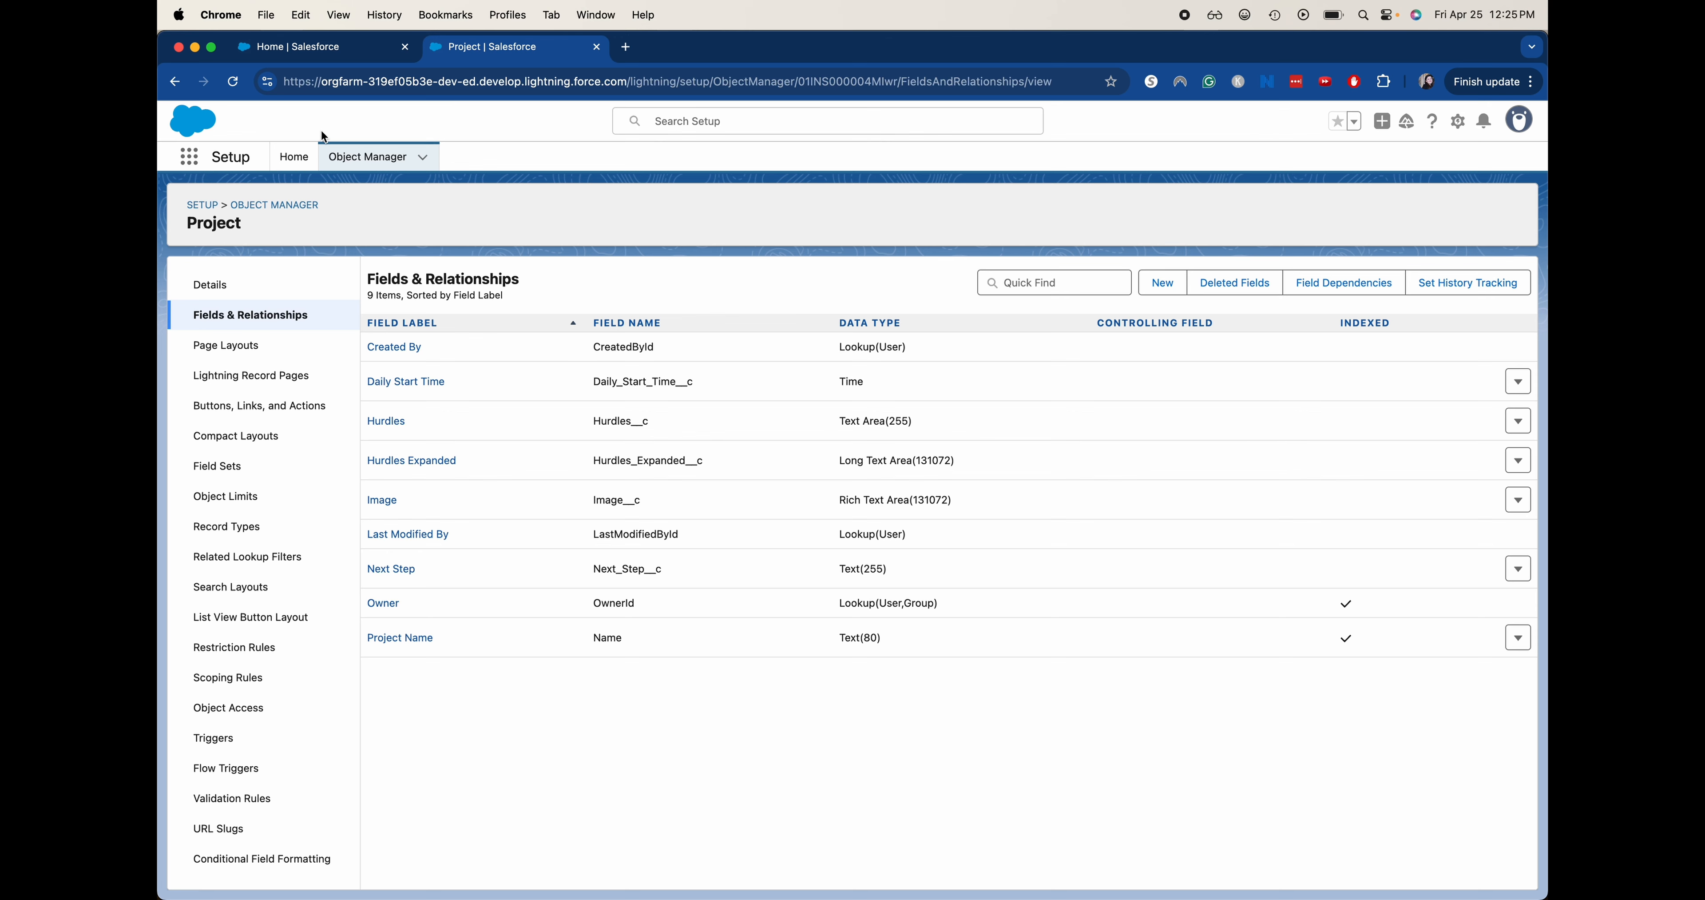
# Return to the Sales app, reload it, and open the recently viewed project record from the Projects list
pyautogui.click(341, 48)
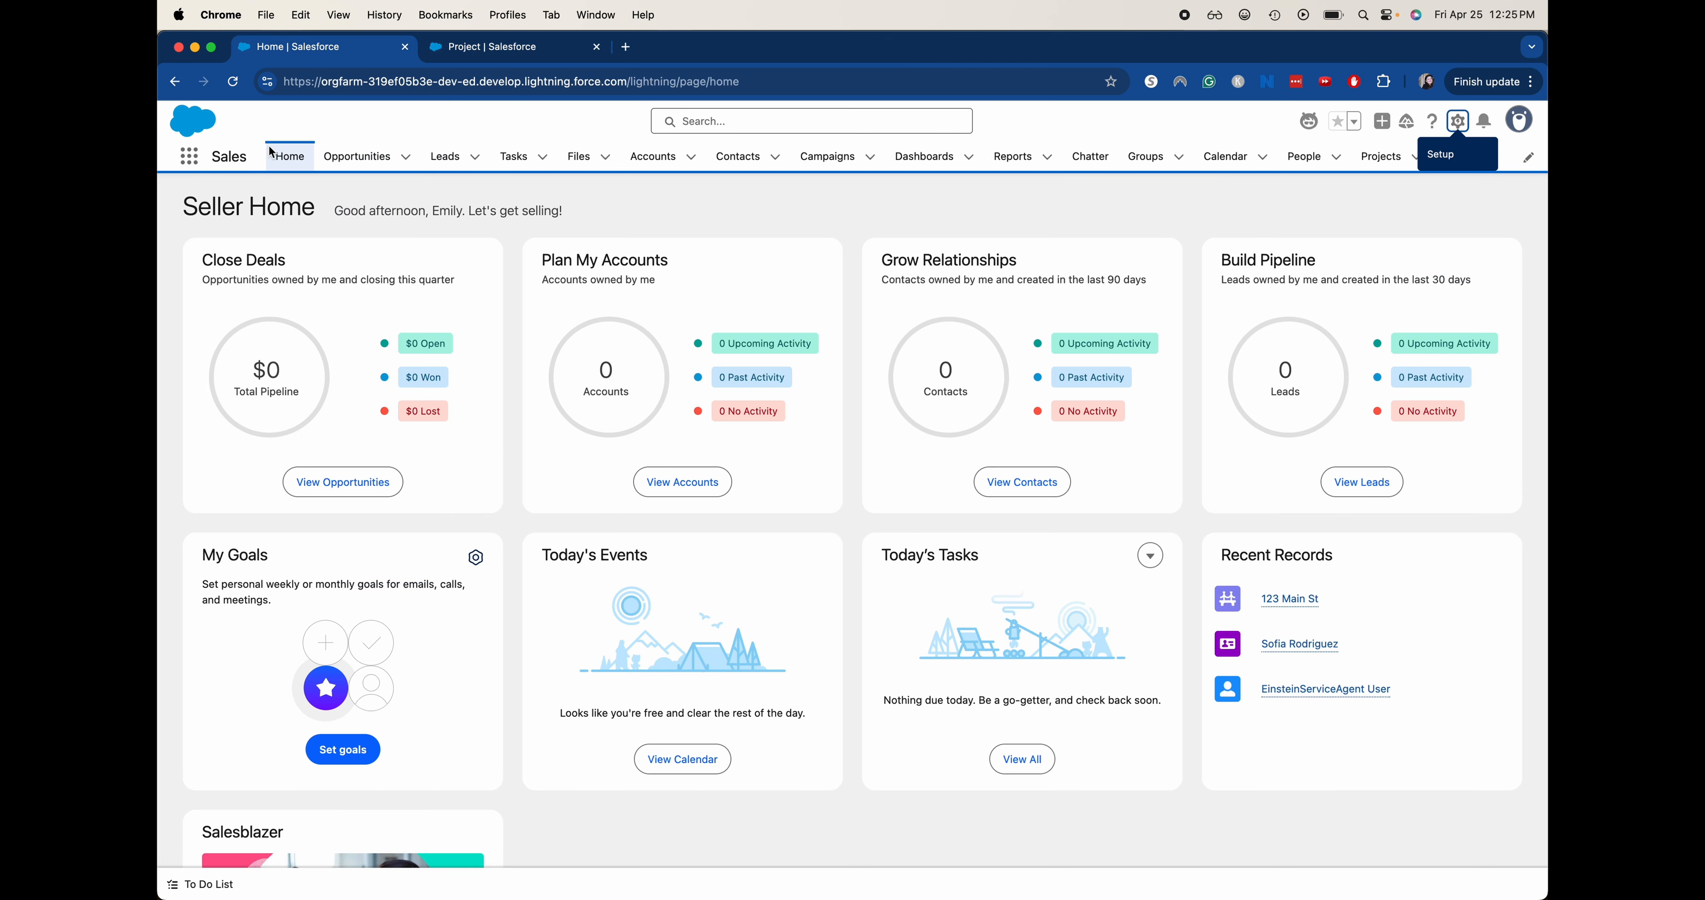
pyautogui.click(234, 81)
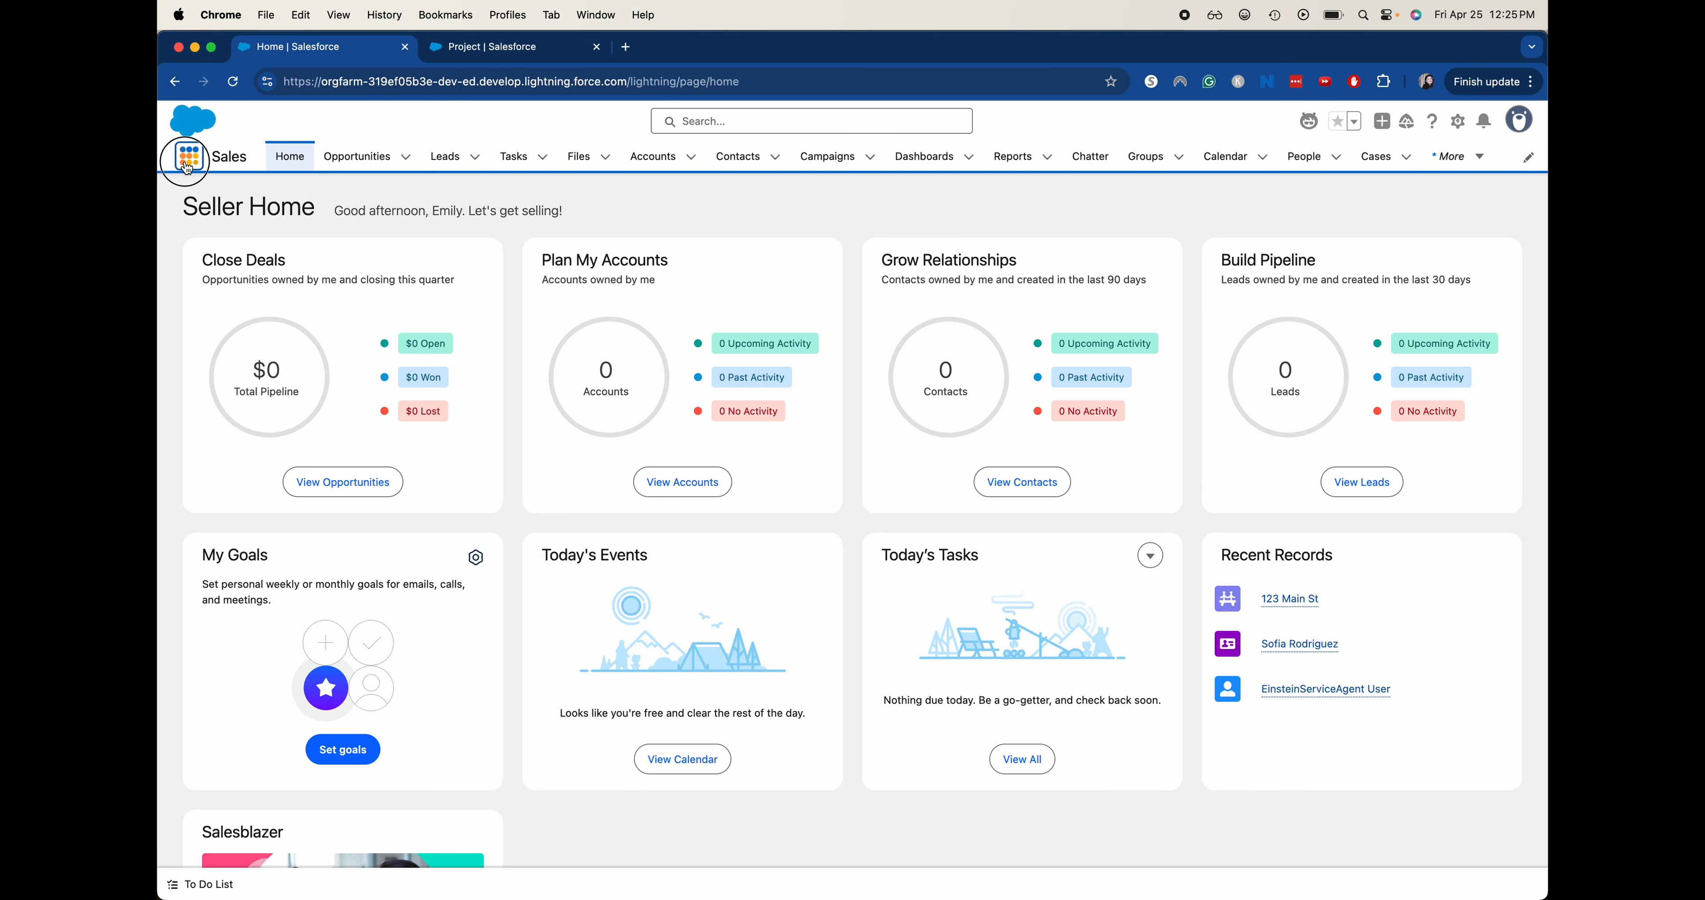
pyautogui.click(189, 156)
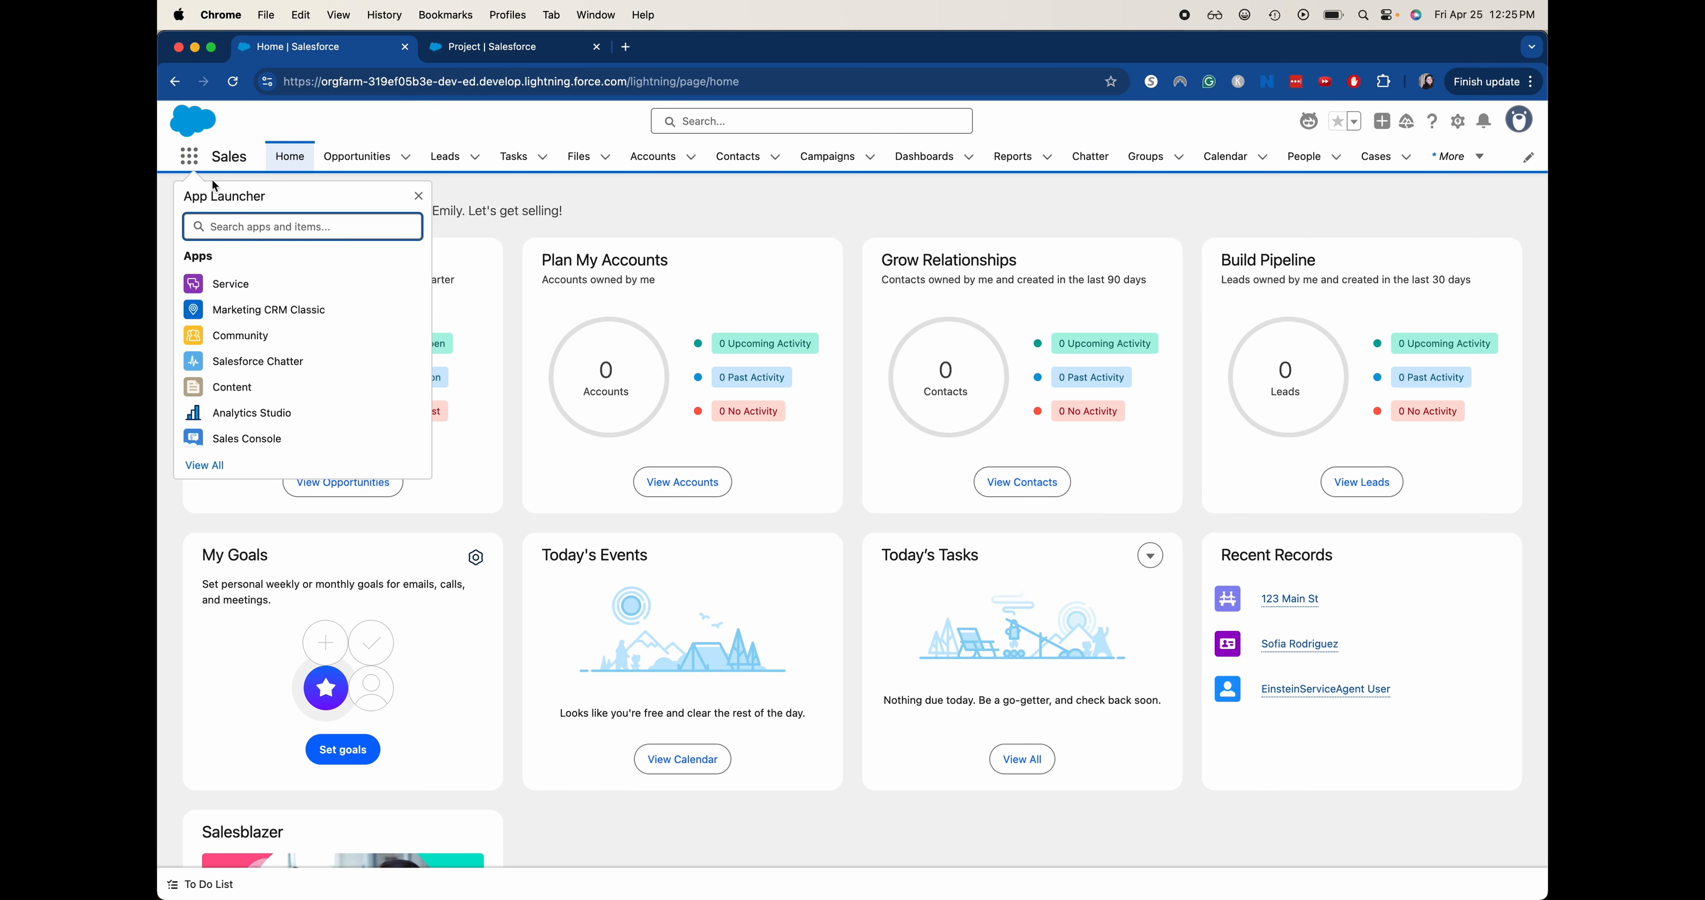
pyautogui.write('project')
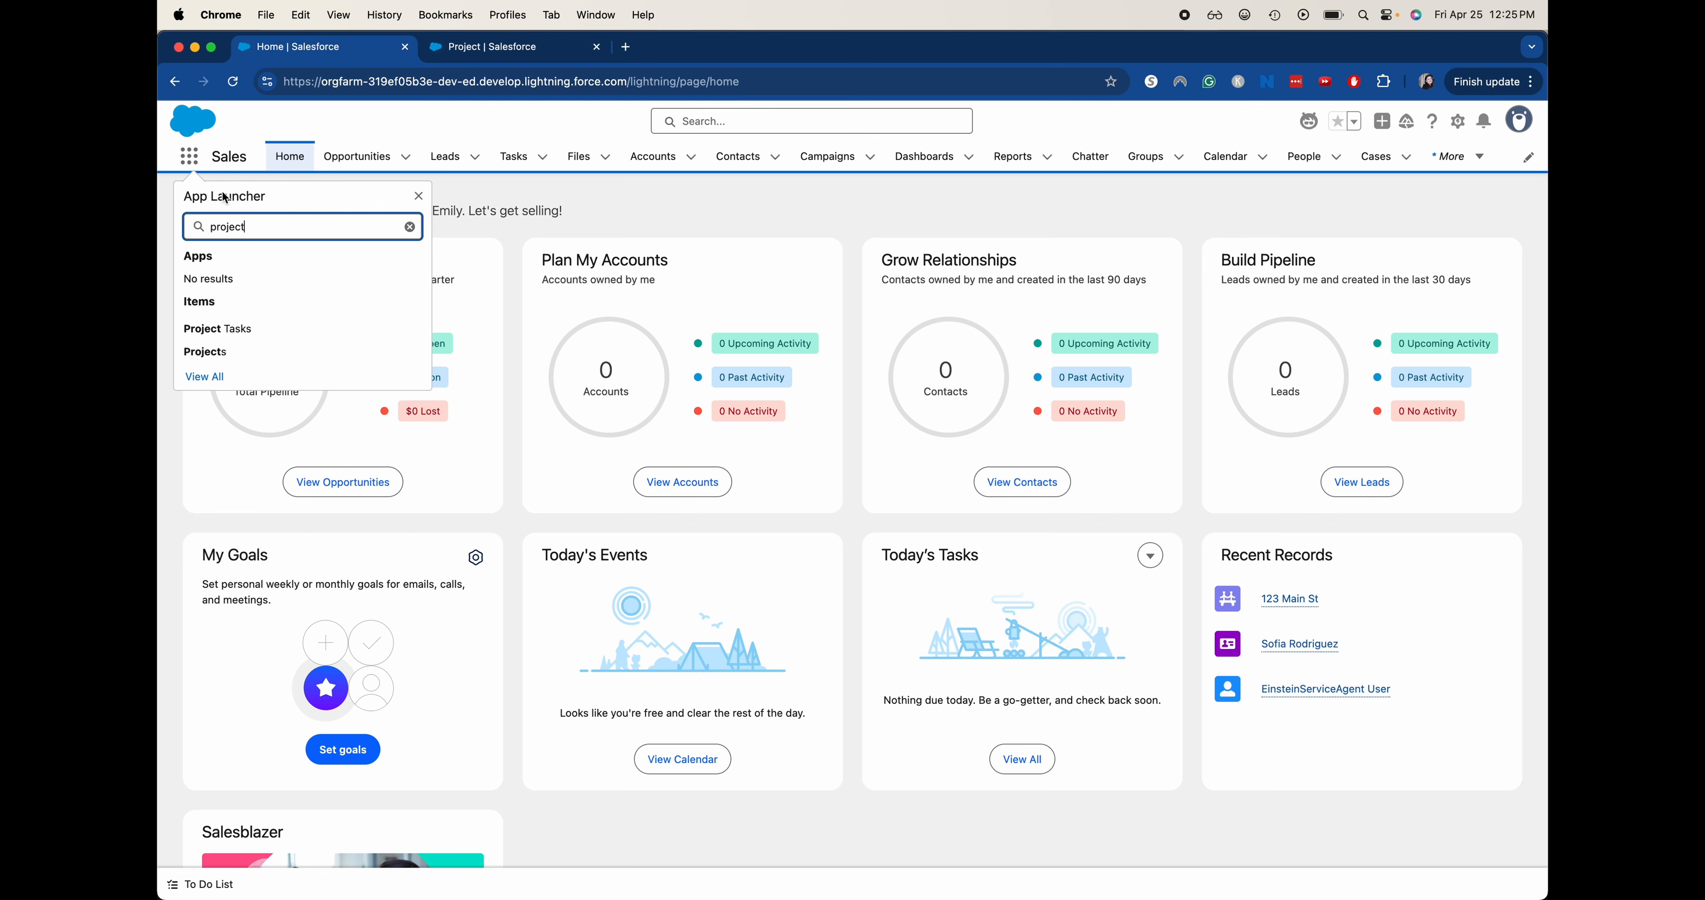
pyautogui.click(205, 352)
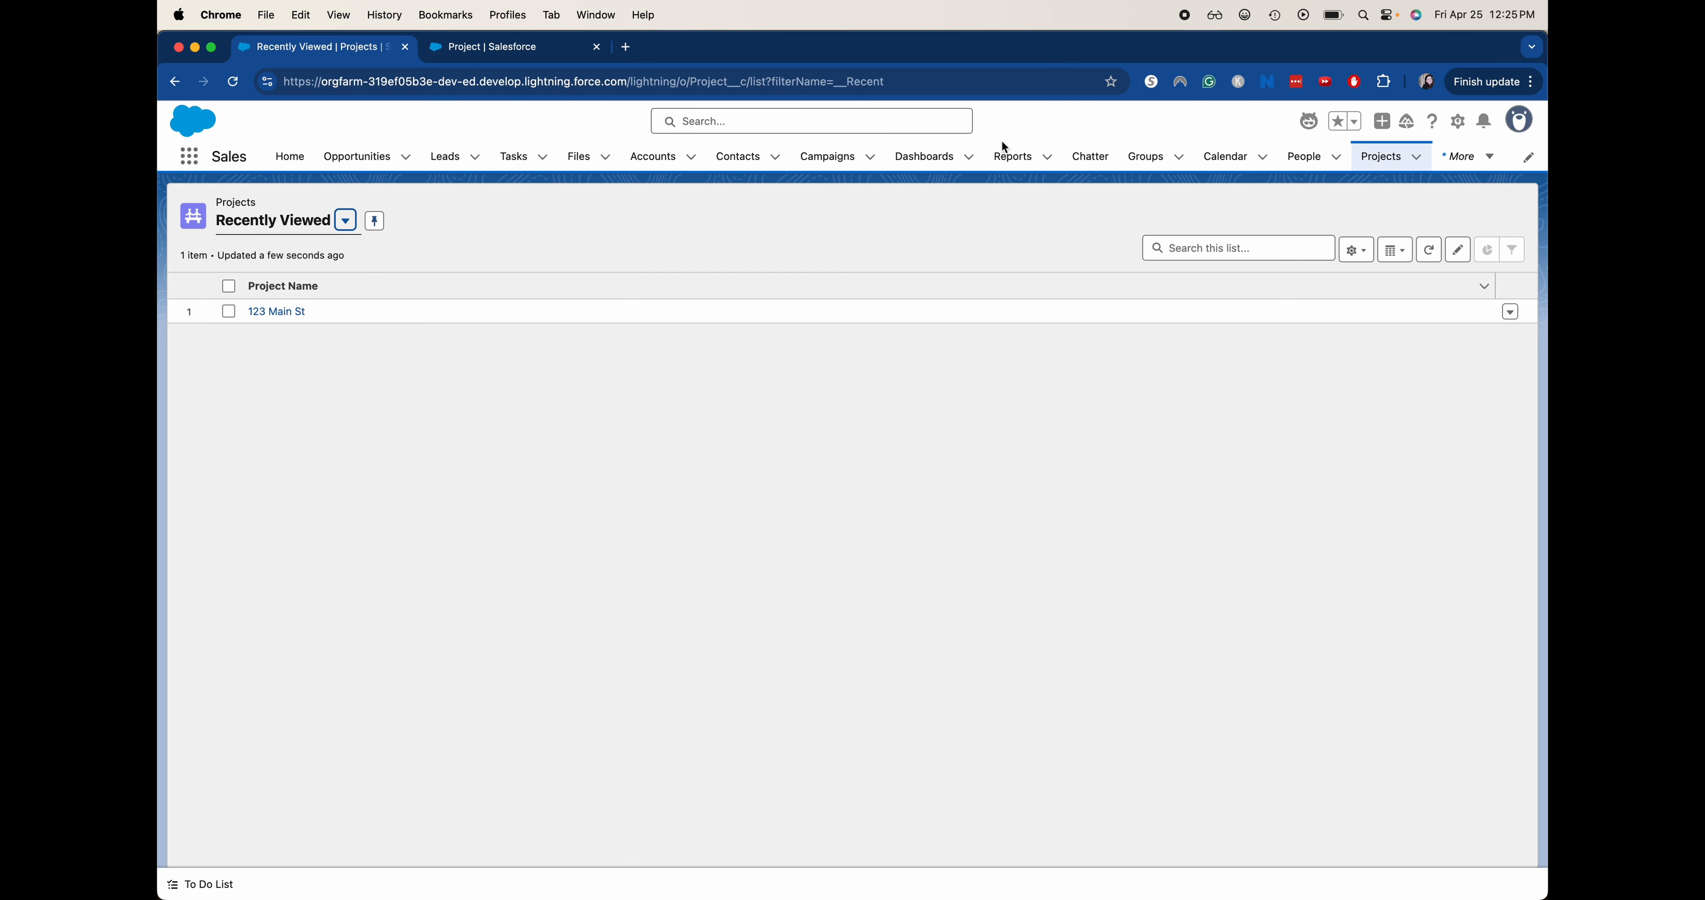
pyautogui.click(278, 311)
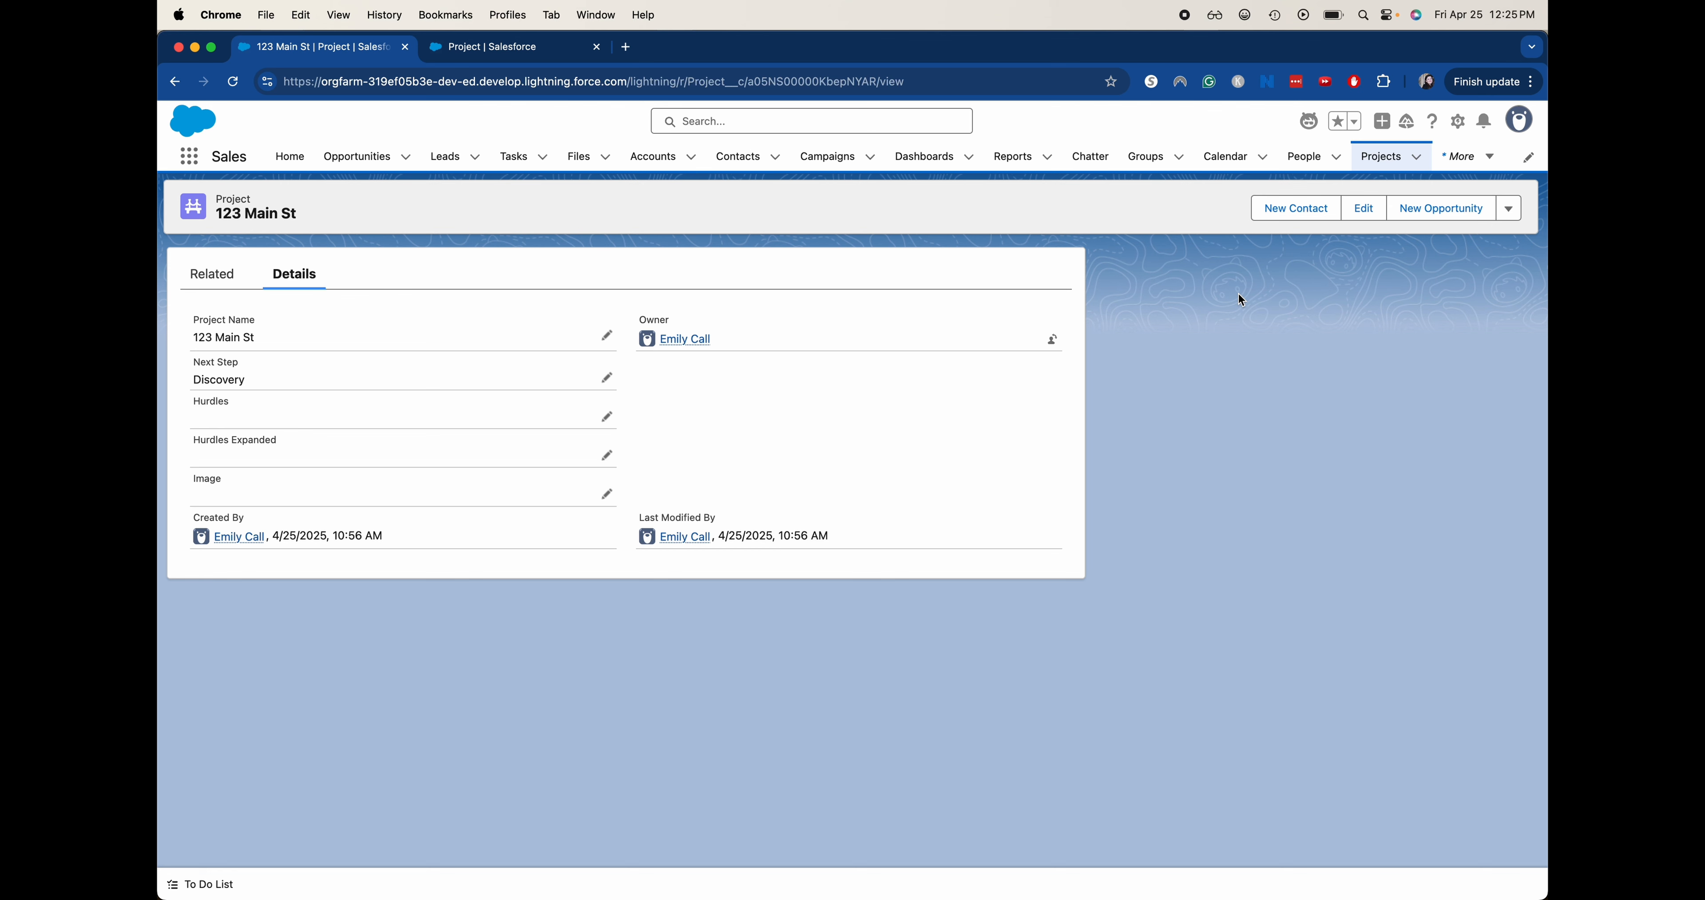
# Reload the project record and check its edit form for the Daily Start Time field, leaving without changes
pyautogui.press('super+r')
pyautogui.click(235, 81)
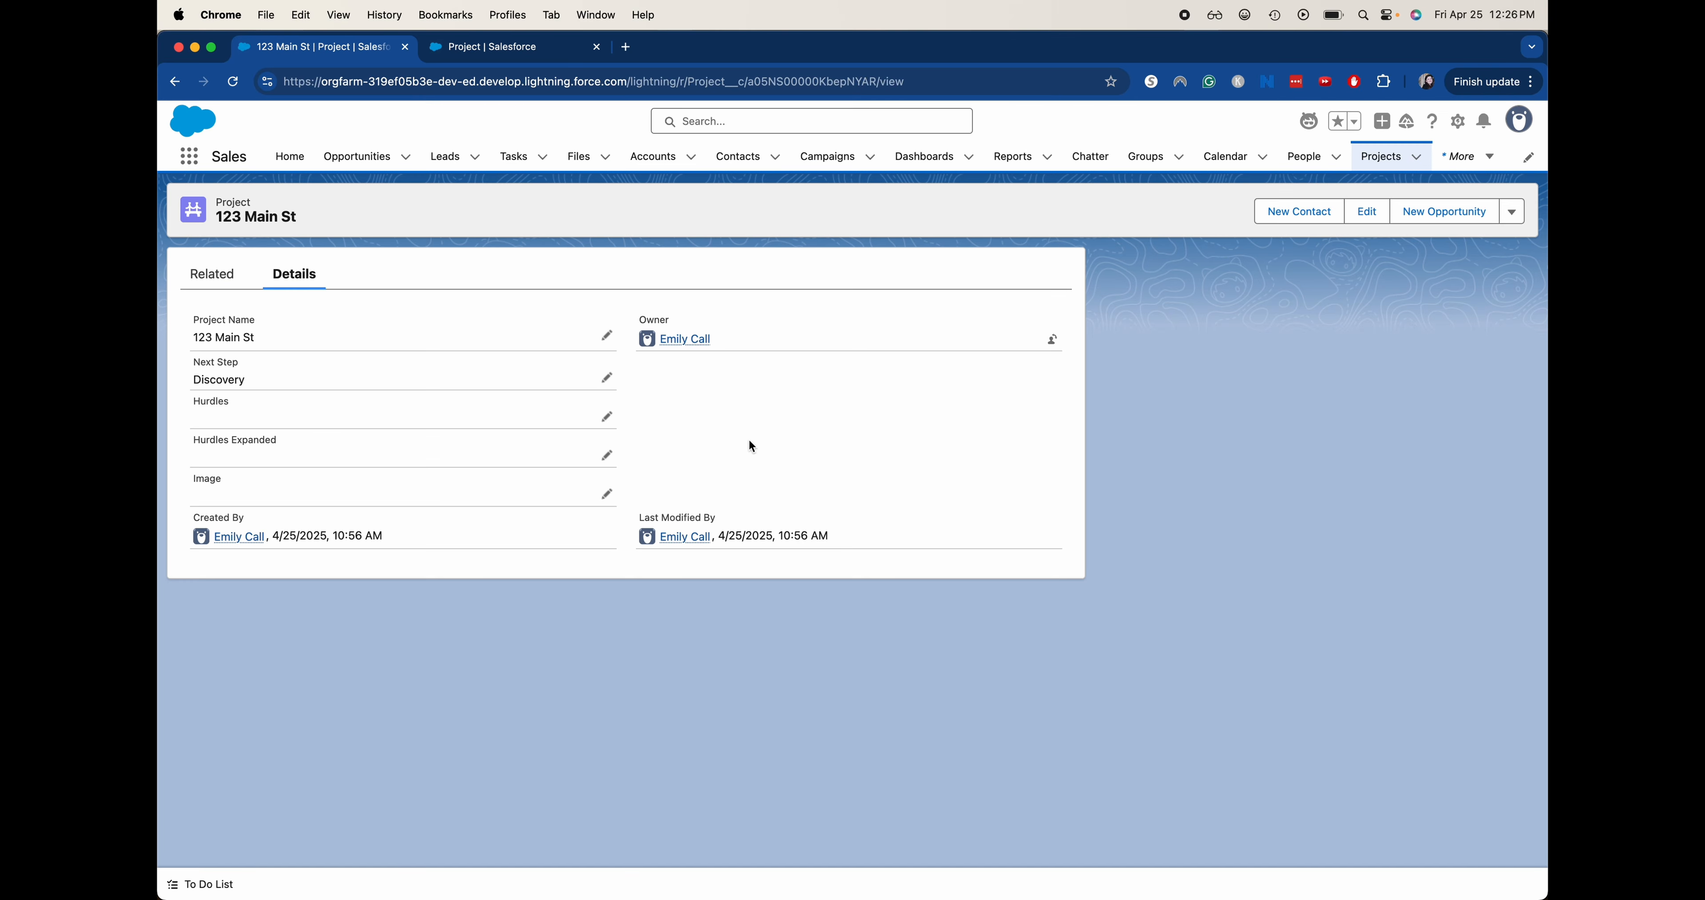
pyautogui.click(1365, 210)
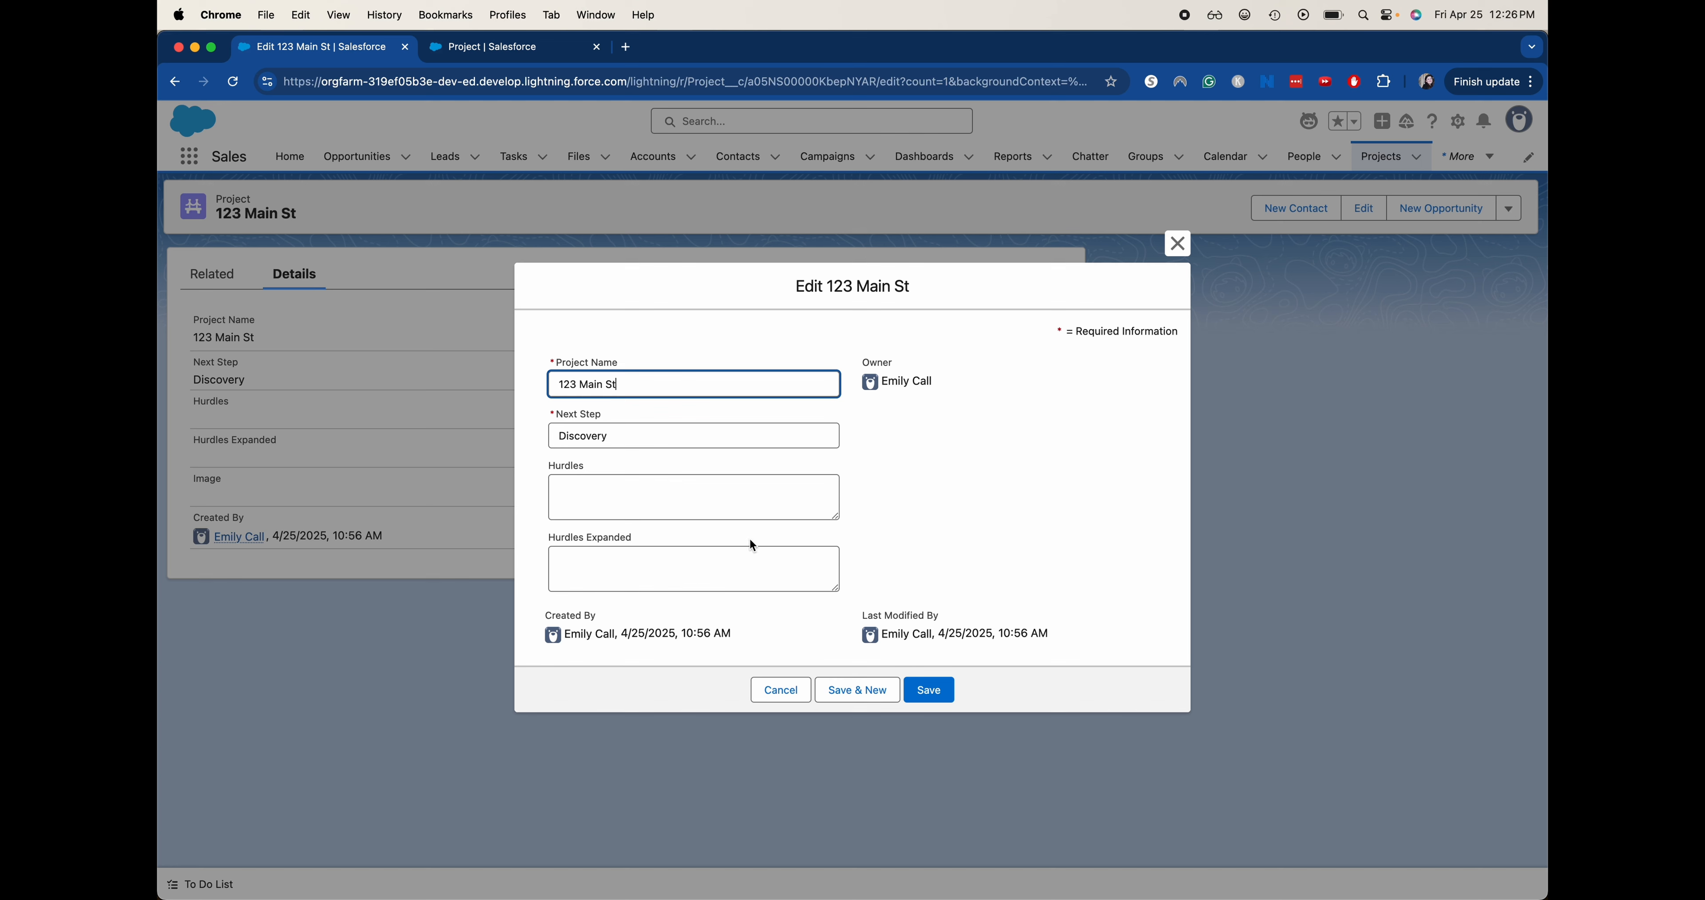
pyautogui.click(793, 689)
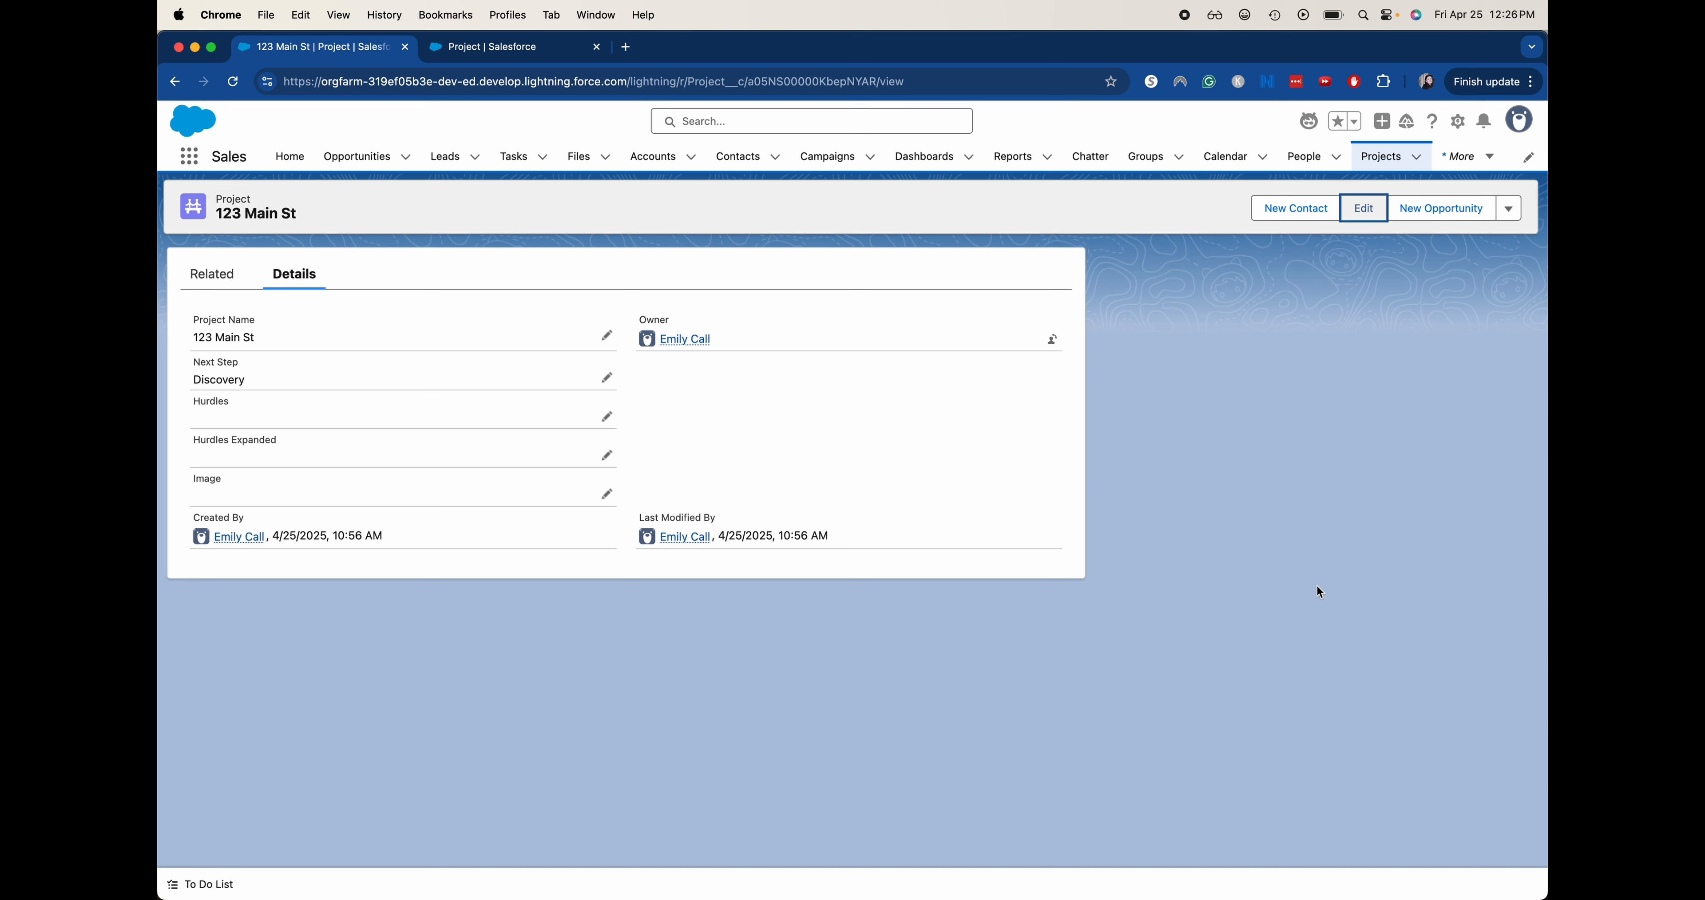
# Reopen the project record for editing and examine the times offered for Daily Start Time without choosing one
pyautogui.click(1361, 208)
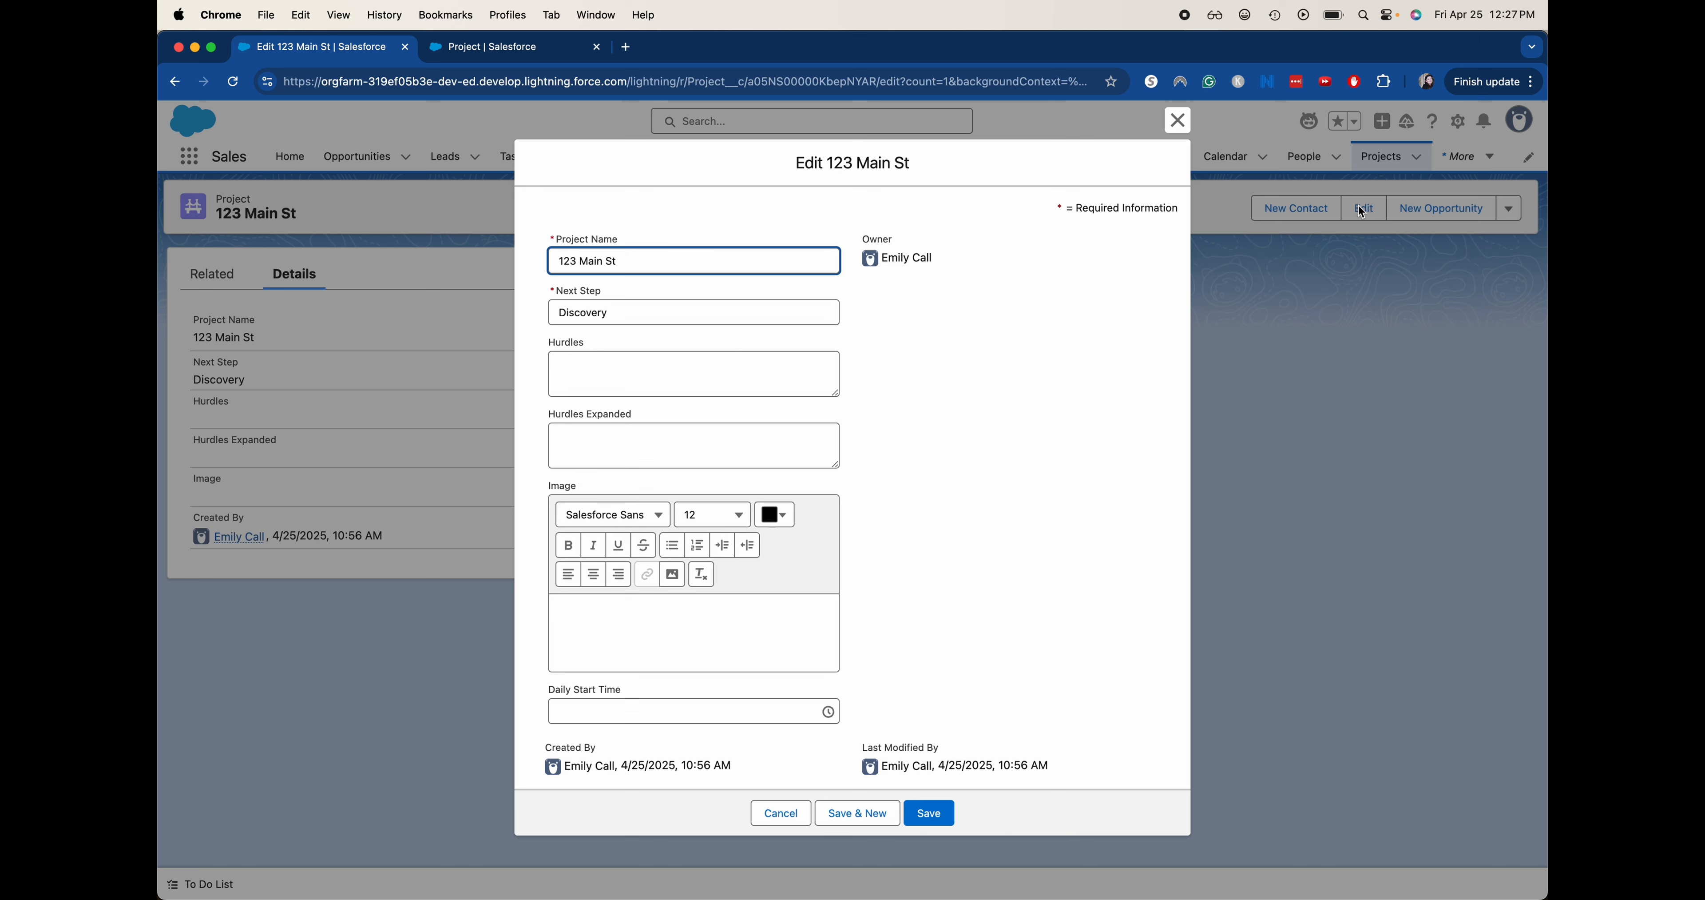
pyautogui.click(818, 713)
pyautogui.scroll(-3, 763, 766)
pyautogui.scroll(-10, 765, 766)
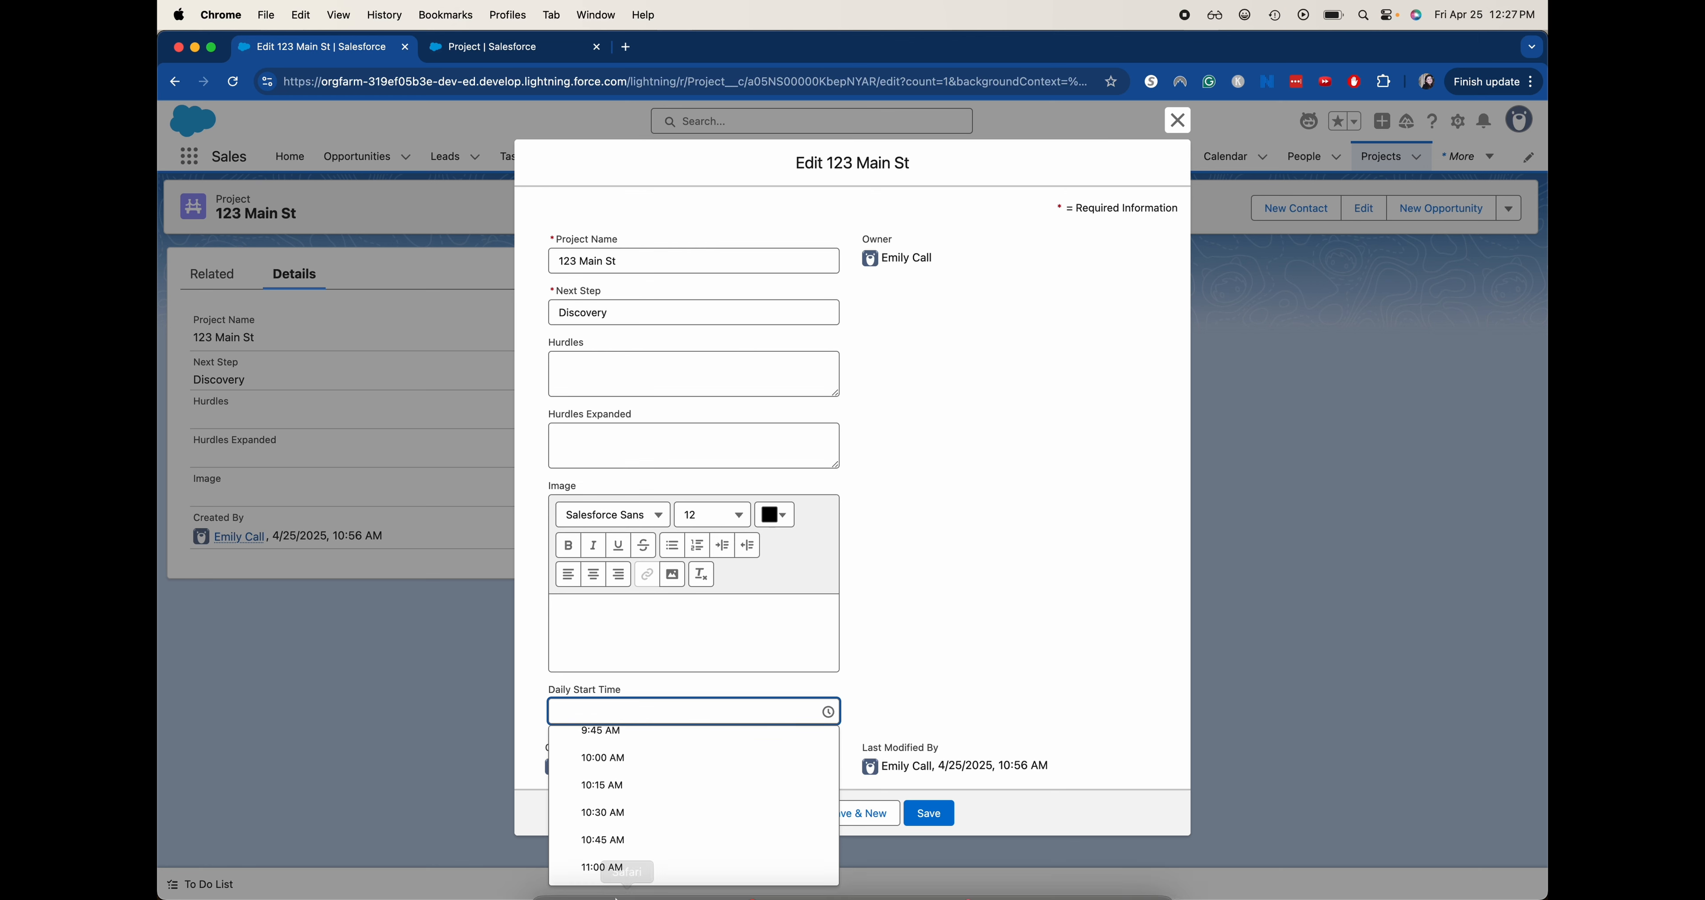
pyautogui.click(1053, 650)
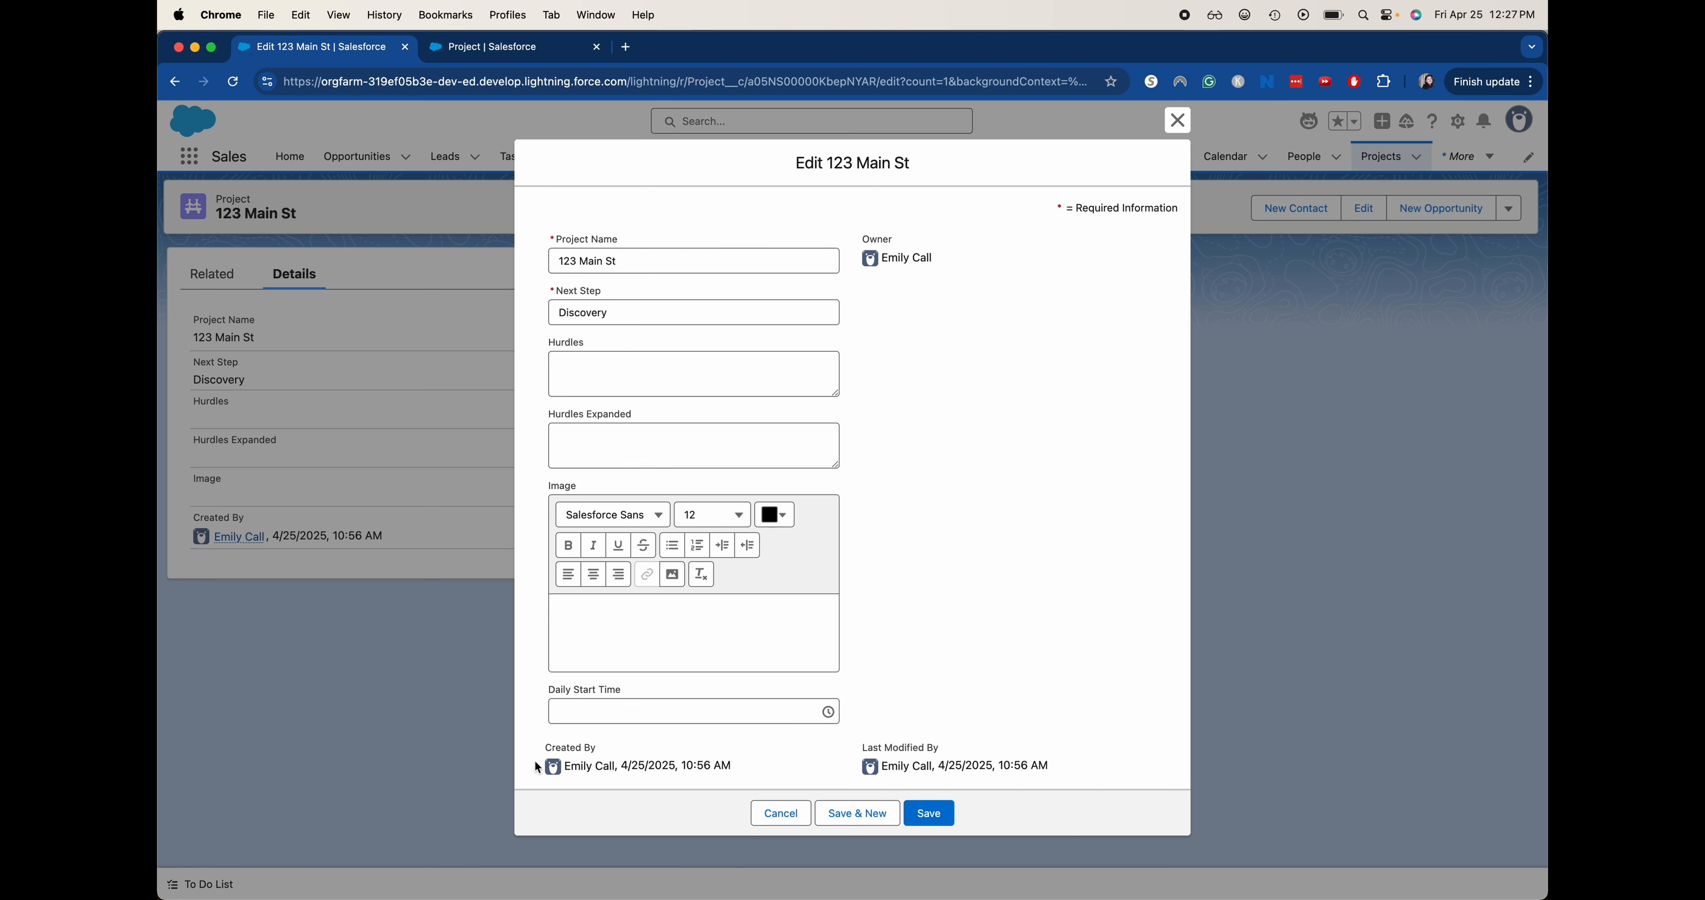